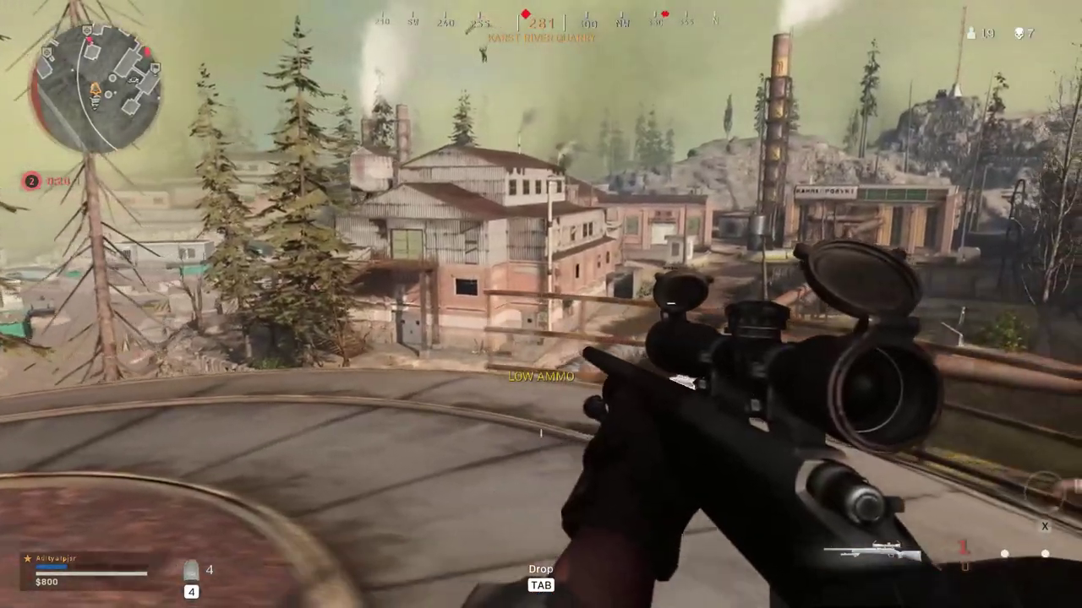
- Scope in with the sniper, swap to the Stoner 63, and advance toward the rooftop railing
right_click(541, 304)
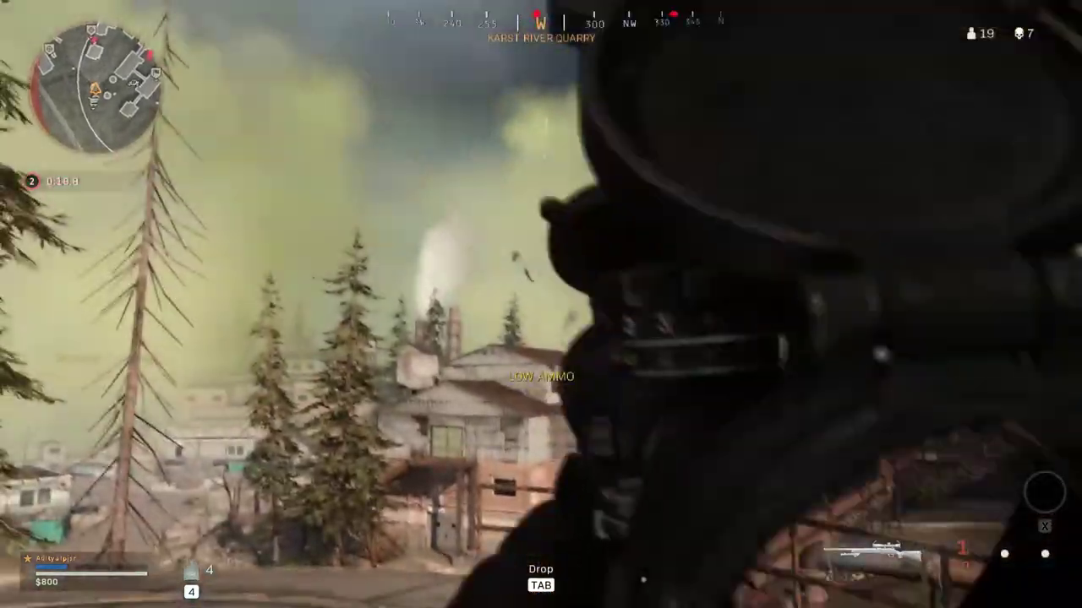
key(1)
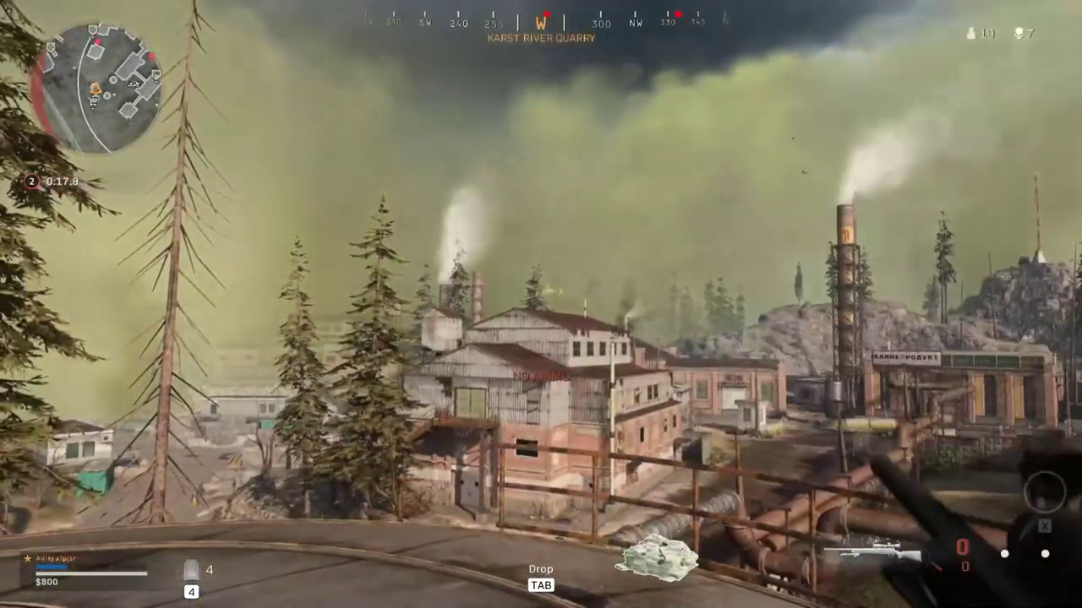
key(w)
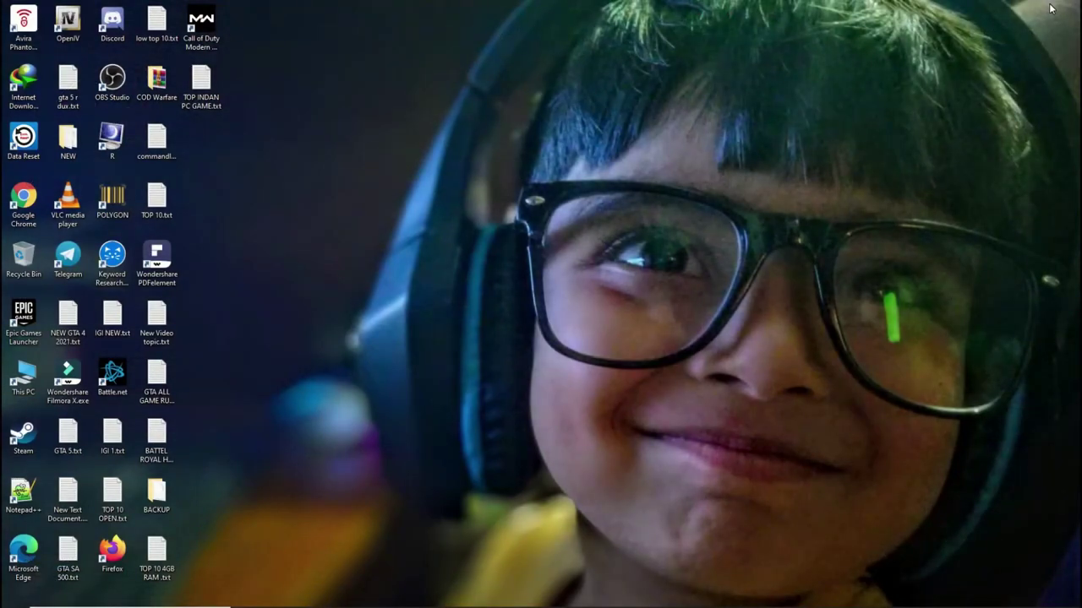
- Open the desktop's COD Warfare folder and select WARZONE LOW END PC FPS Boost 2021.rar
double_click(157, 80)
click(208, 95)
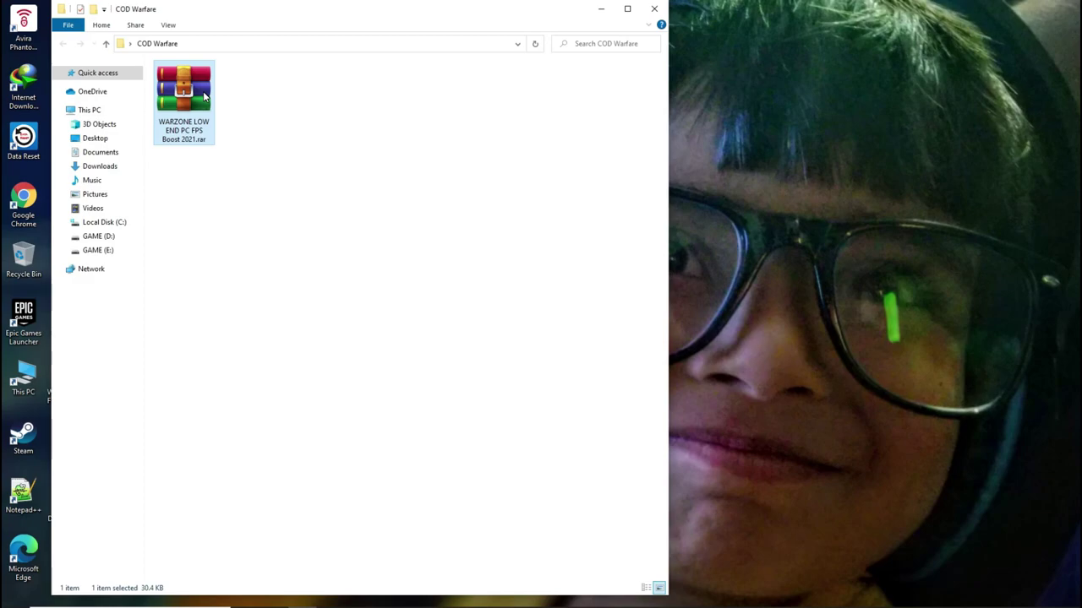
- Extract the rar to 'WARZONE LOW END PC FPS Boost 2021\', supplying the archive password
right_click(203, 93)
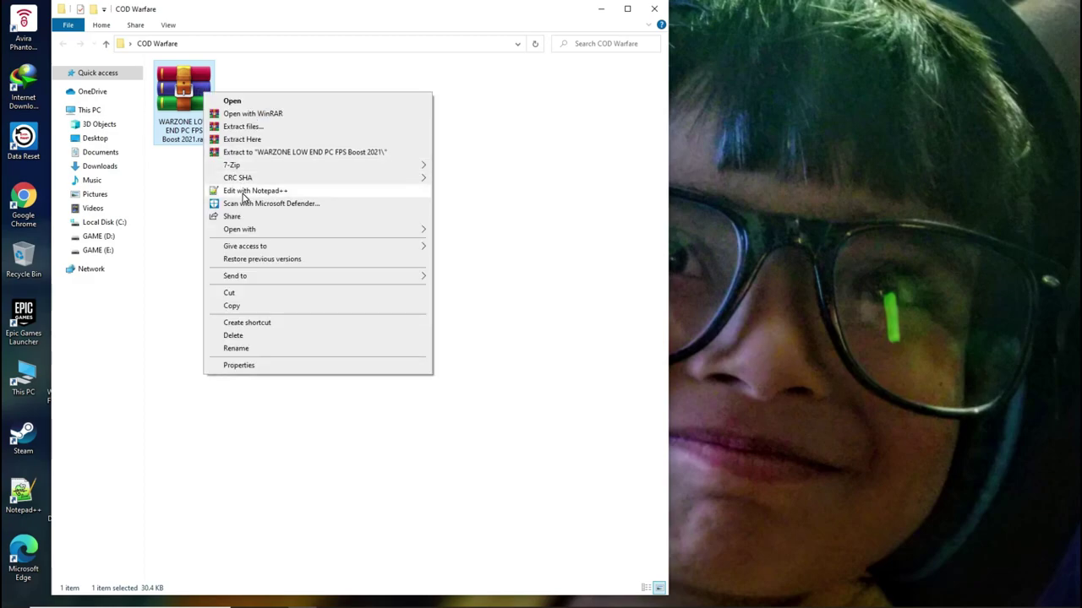
click(249, 153)
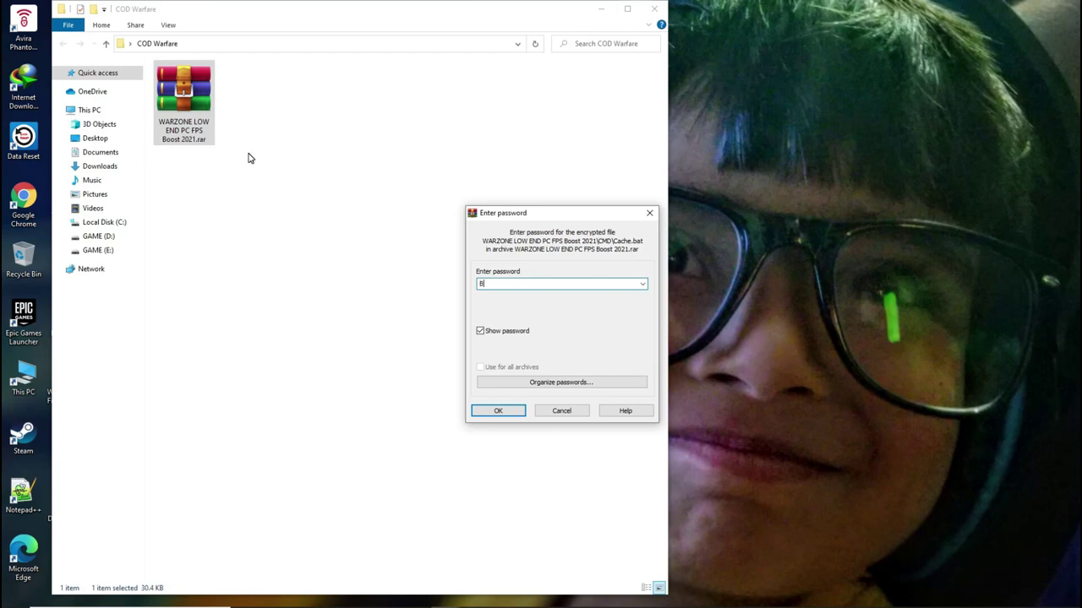
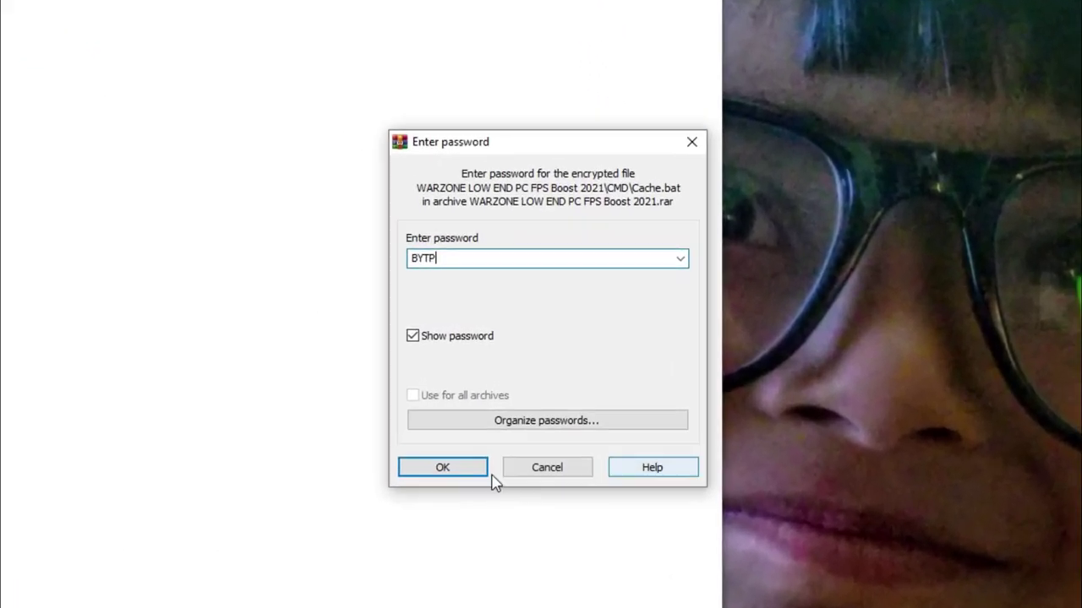
click(481, 440)
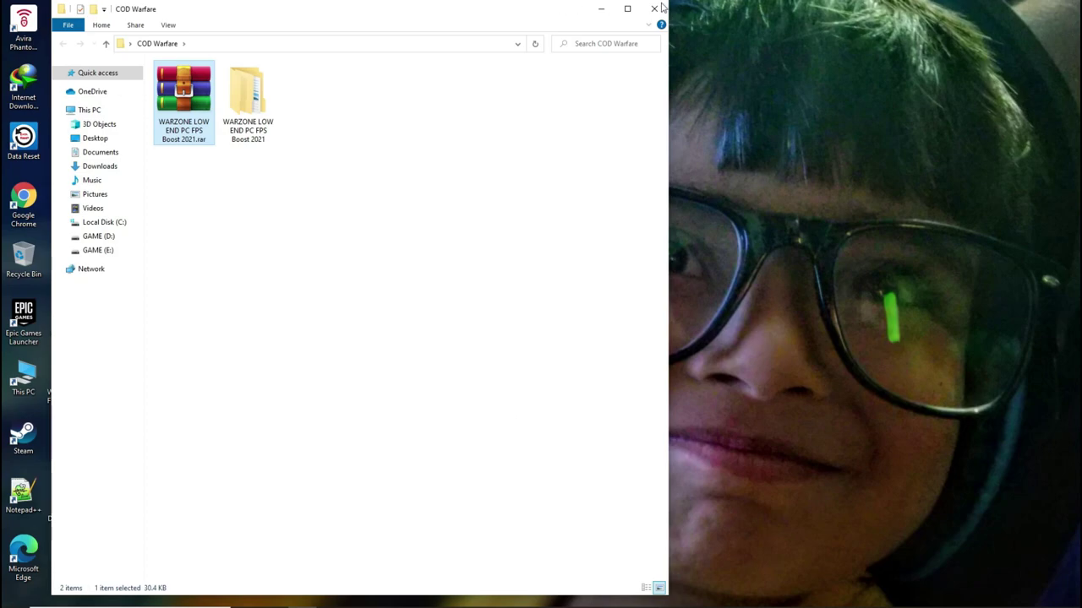
- Maximize the window and drill through the extracted WARZONE folders into the CMD folder
click(627, 8)
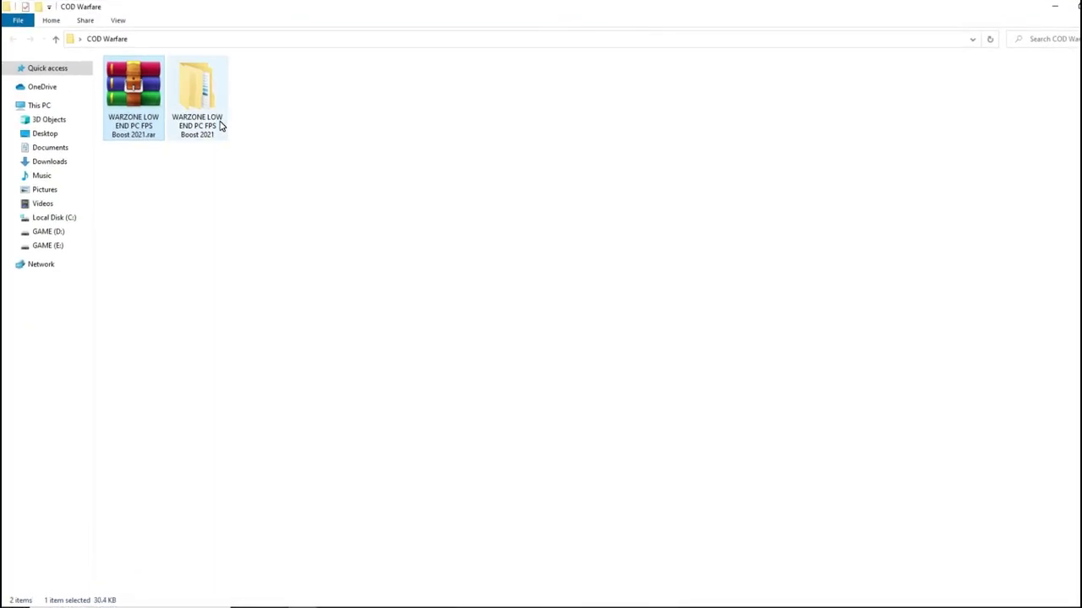
double_click(203, 99)
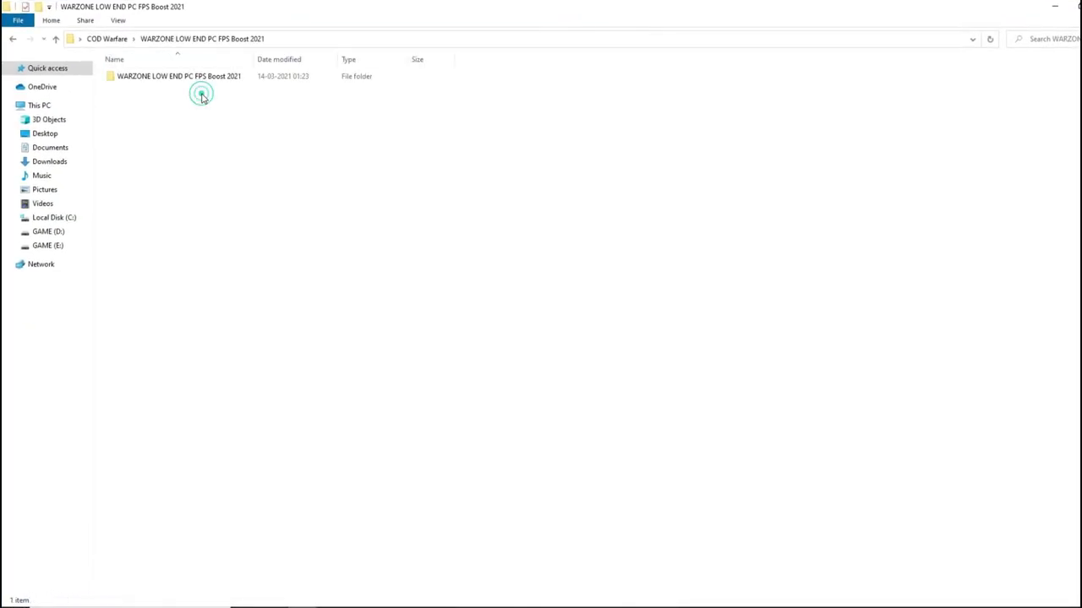
click(143, 72)
double_click(144, 76)
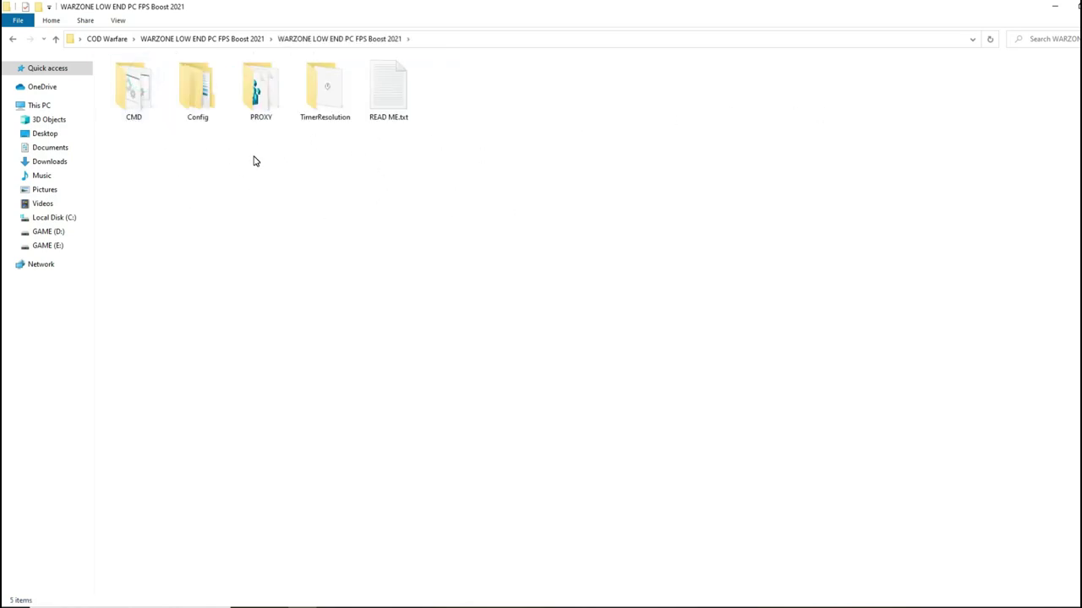
double_click(142, 99)
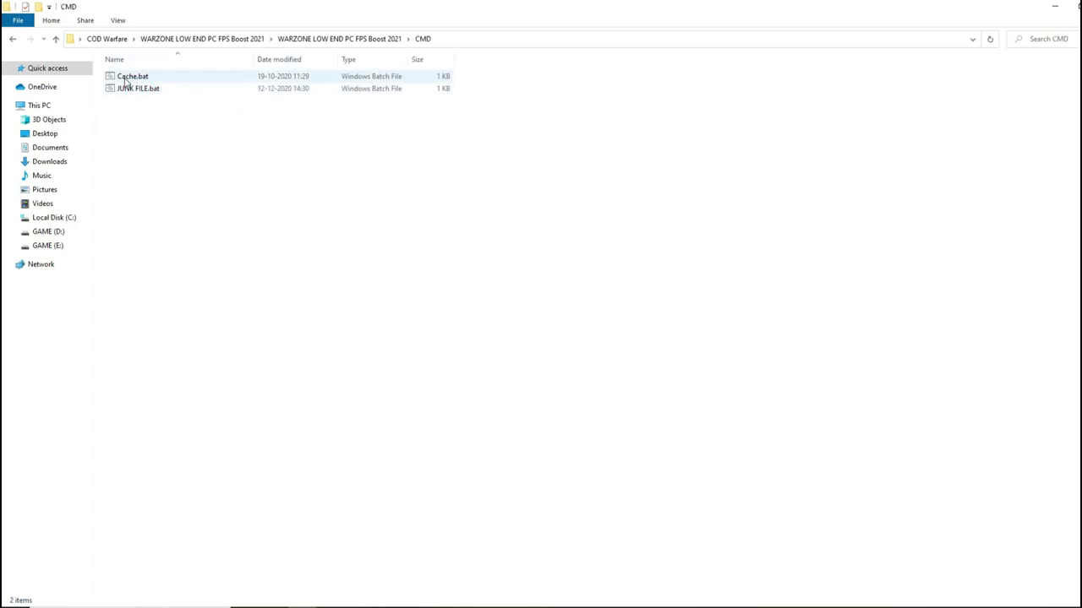
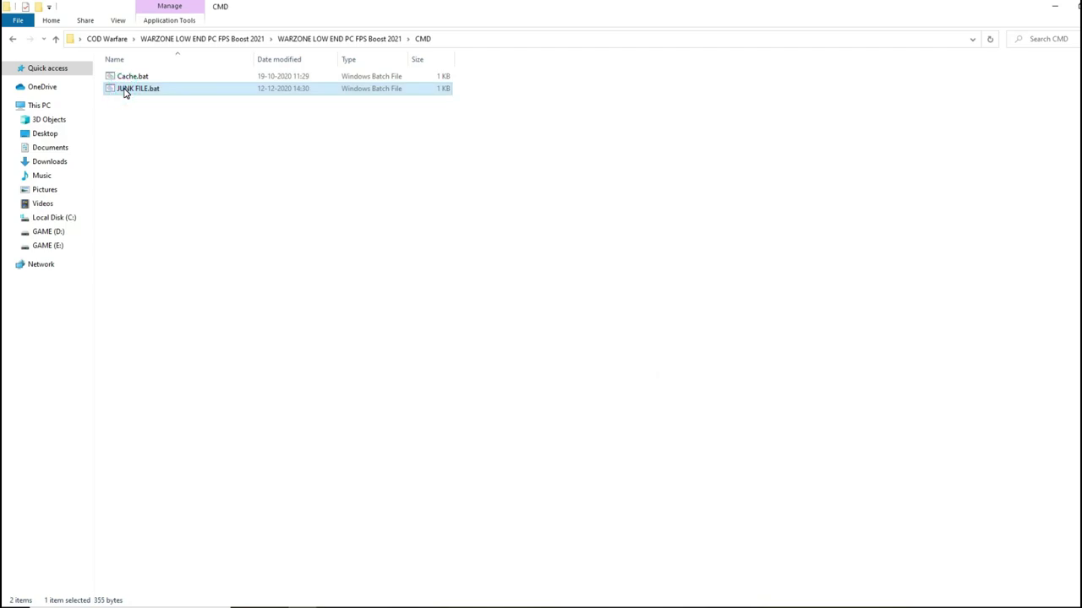
- Go up from the CMD folder to the WARZONE LOW END PC FPS Boost 2021 folder
click(57, 40)
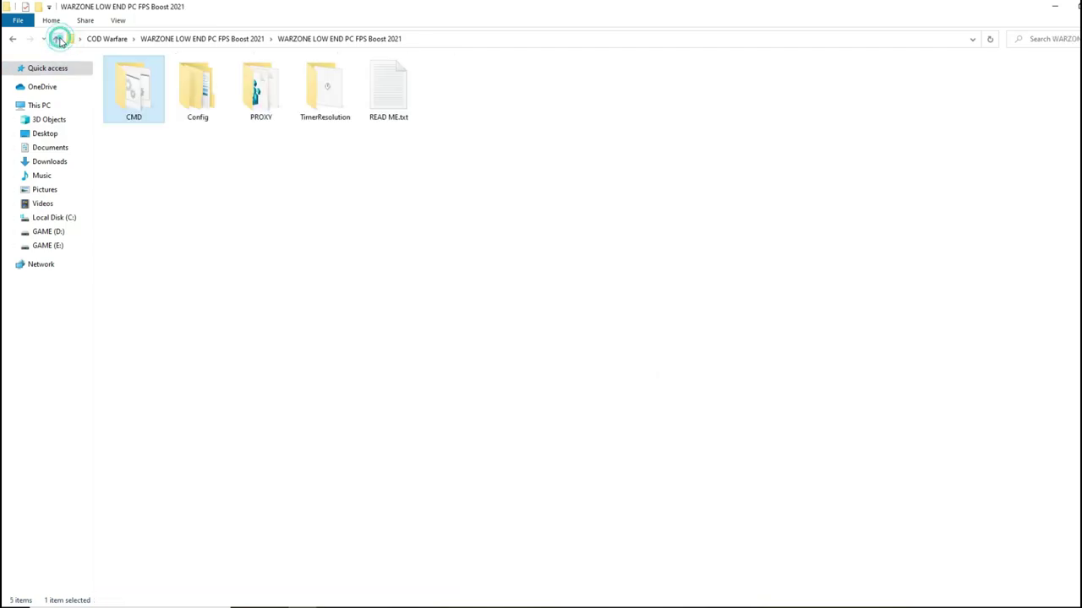
- Open the Config folder and switch its view to Large icons
double_click(188, 109)
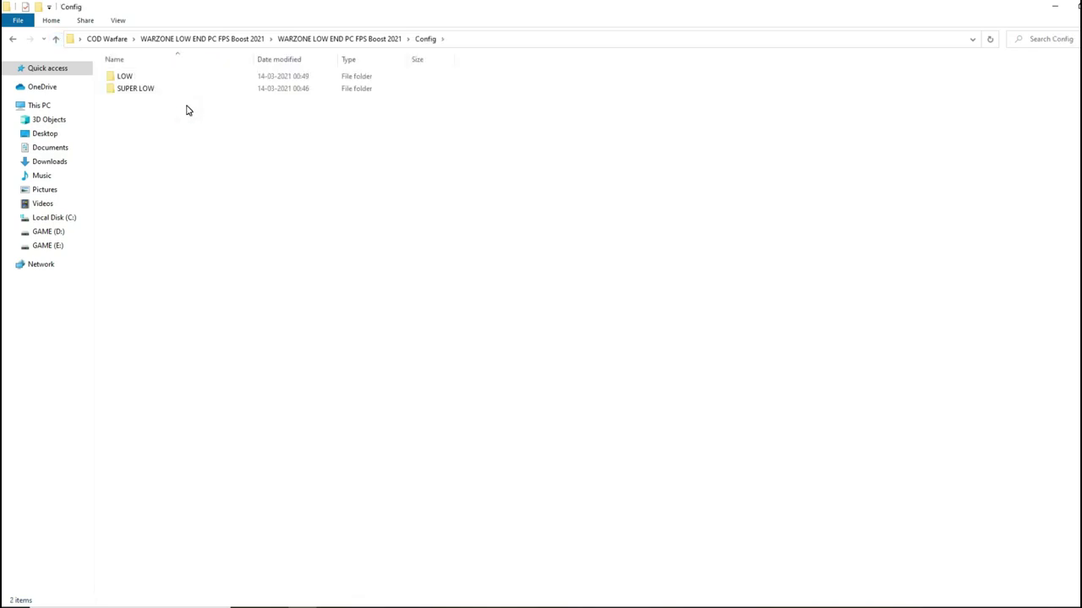
right_click(188, 110)
mouse_move(270, 115)
click(379, 126)
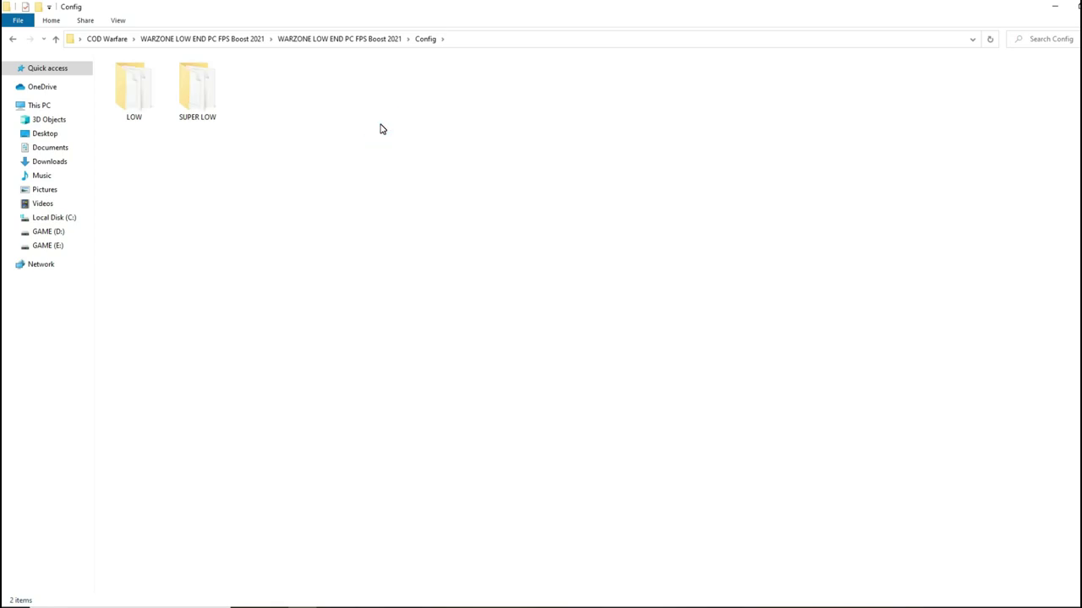
- Copy adv_options.ini and config.cfg from SUPER LOW, then go to Documents
double_click(214, 99)
drag(335, 324, 132, 77)
right_click(132, 77)
click(159, 251)
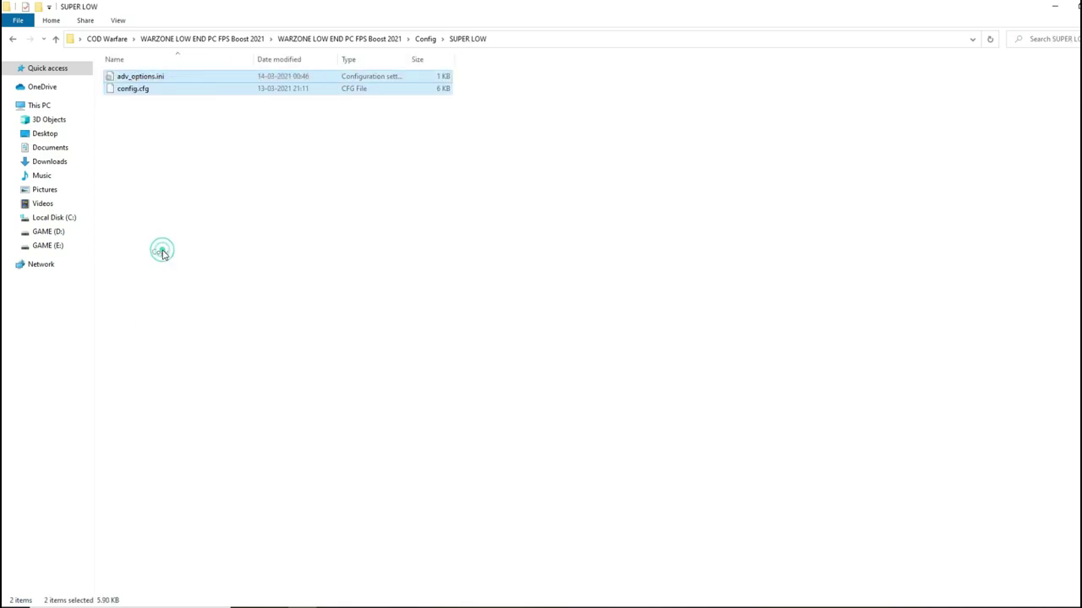
click(58, 152)
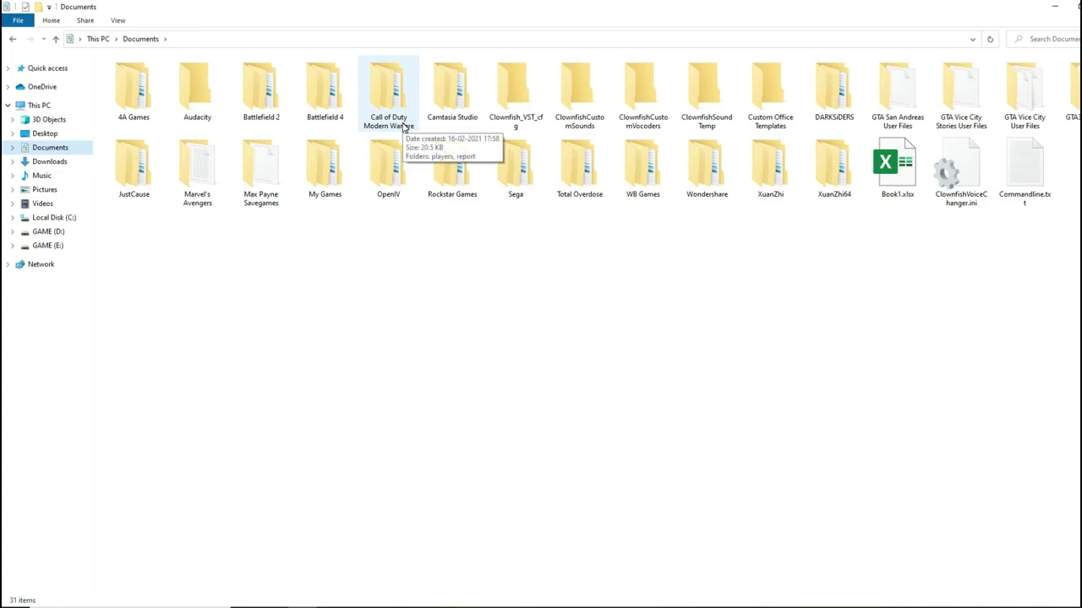
- Paste the SUPER LOW files into Call of Duty Modern Warfare\players, replacing the originals, then show the desktop
double_click(388, 97)
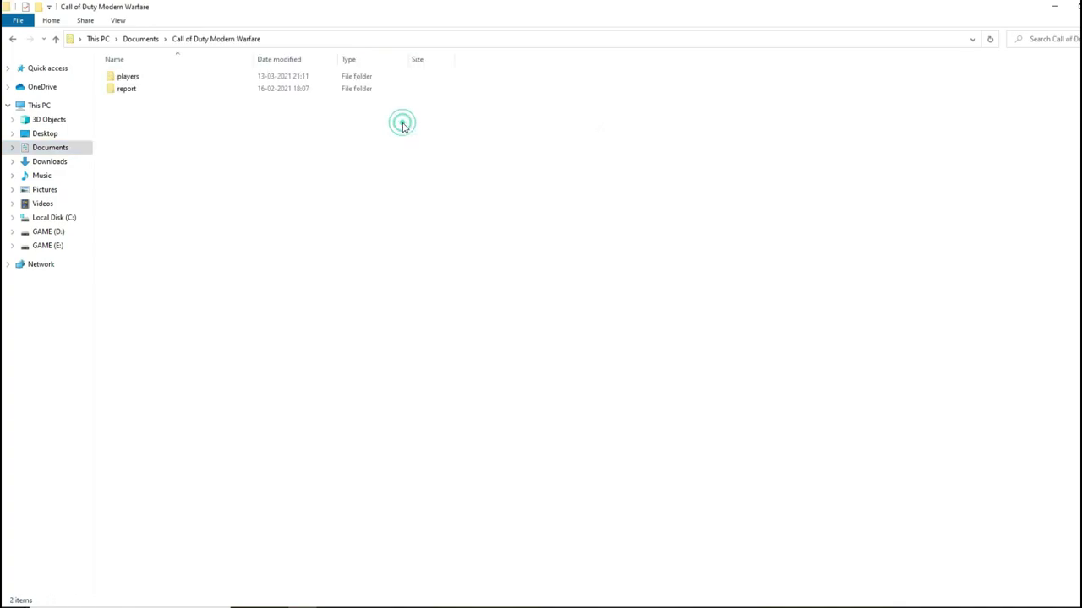
double_click(124, 81)
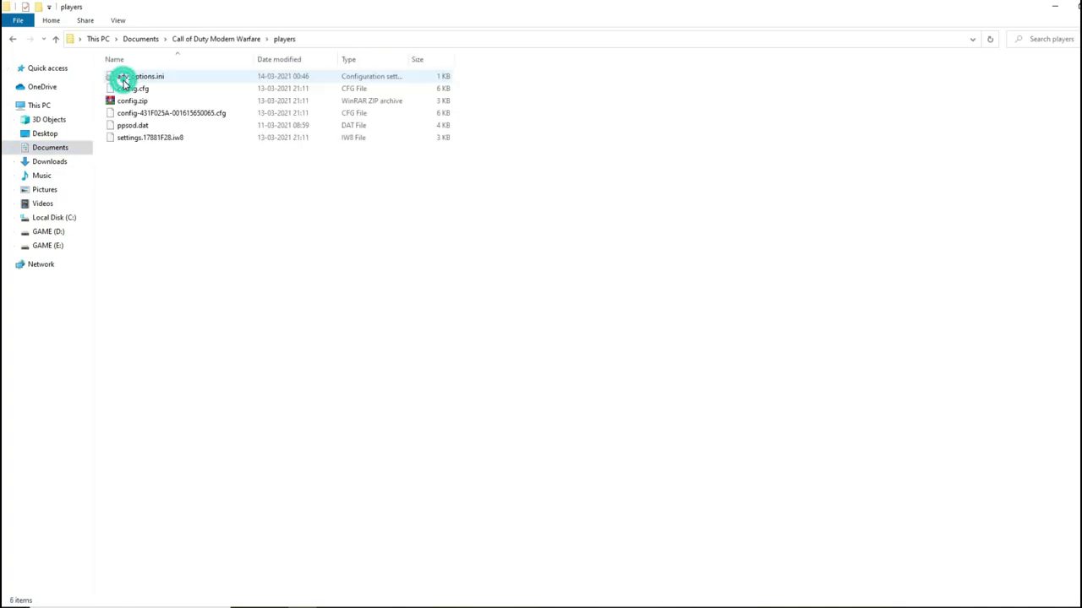
right_click(397, 219)
click(439, 296)
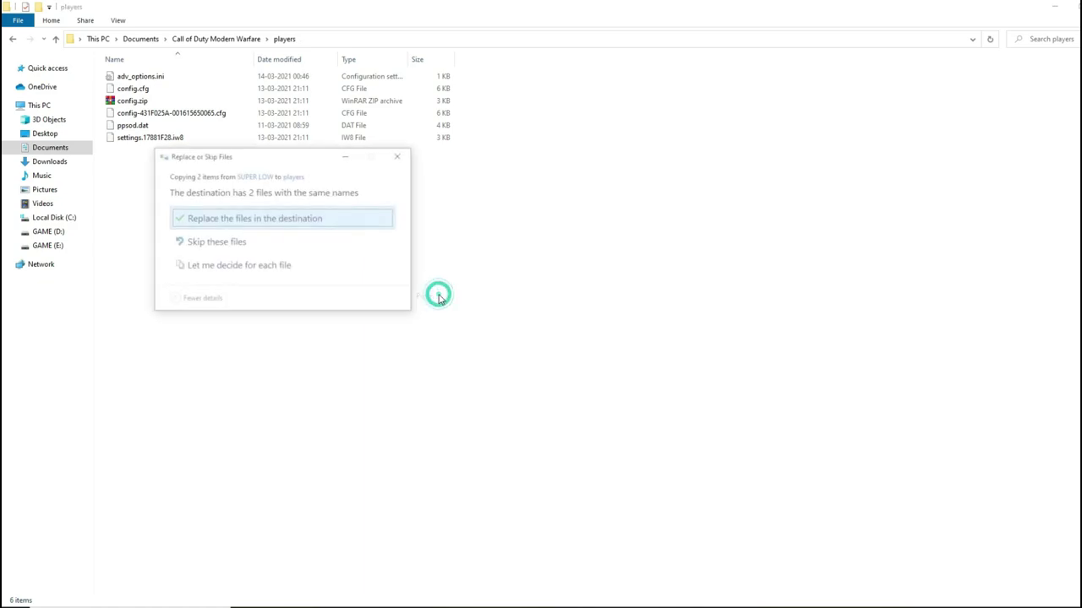
click(313, 218)
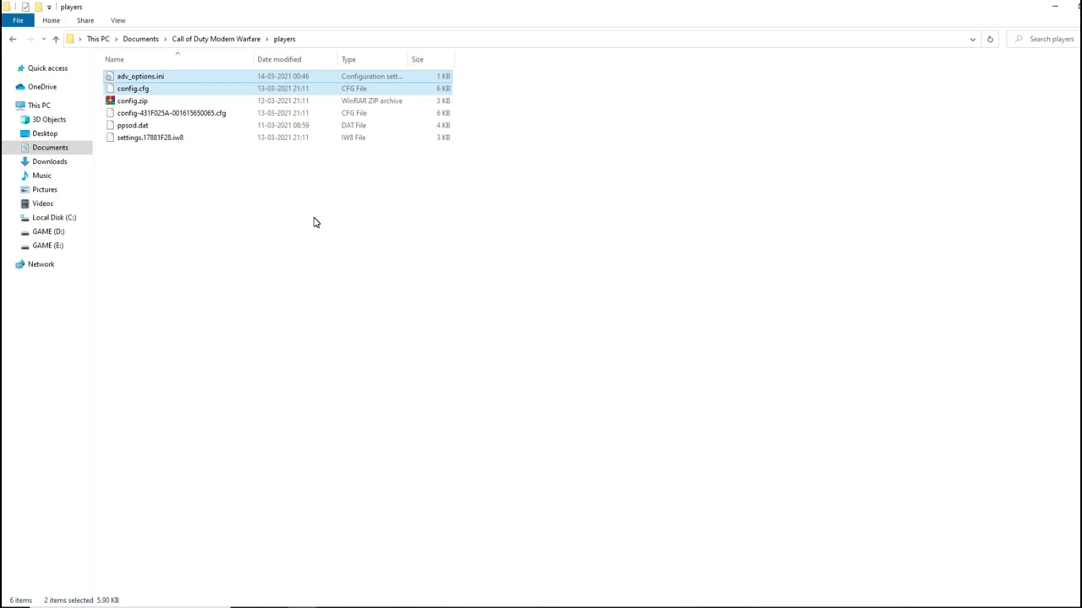
key(super+d)
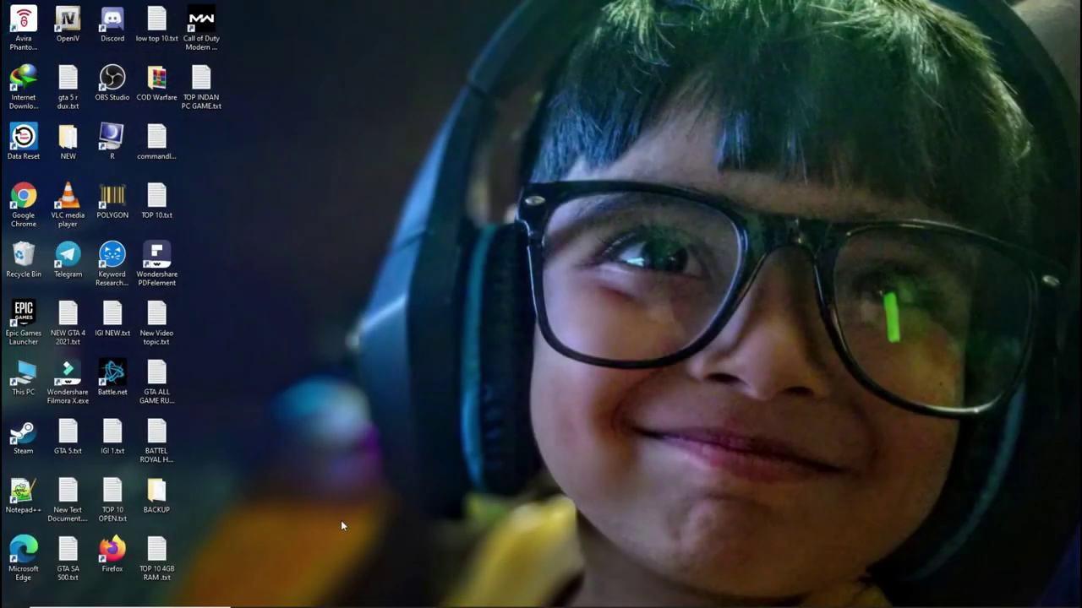
- Go from COD Warfare through both WARZONE folders into PROXY and select CPU Optimization.reg
double_click(158, 84)
double_click(132, 84)
click(121, 76)
double_click(121, 76)
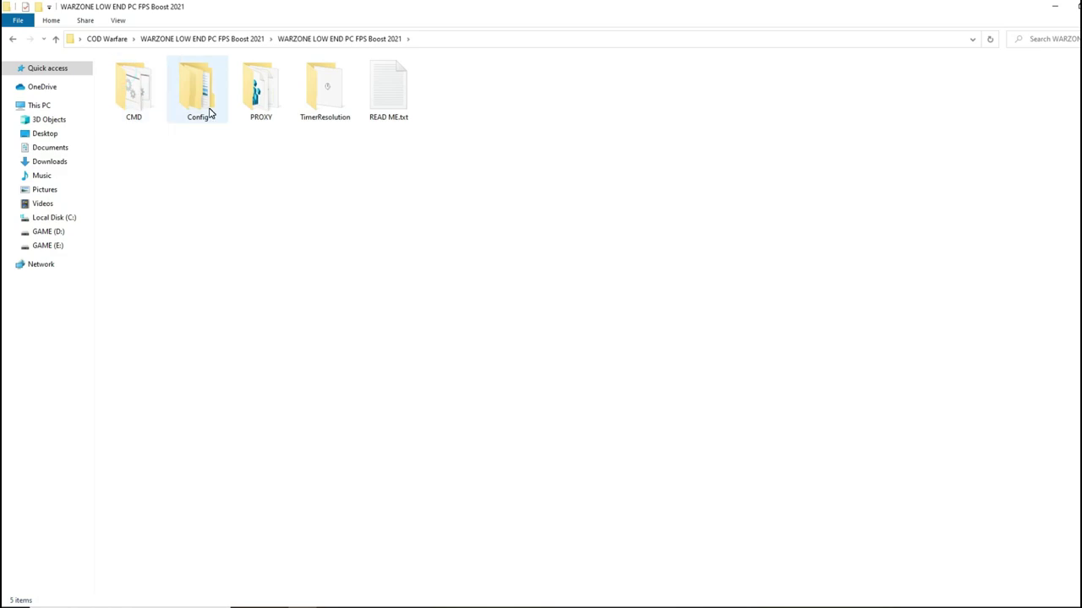
double_click(256, 91)
click(144, 77)
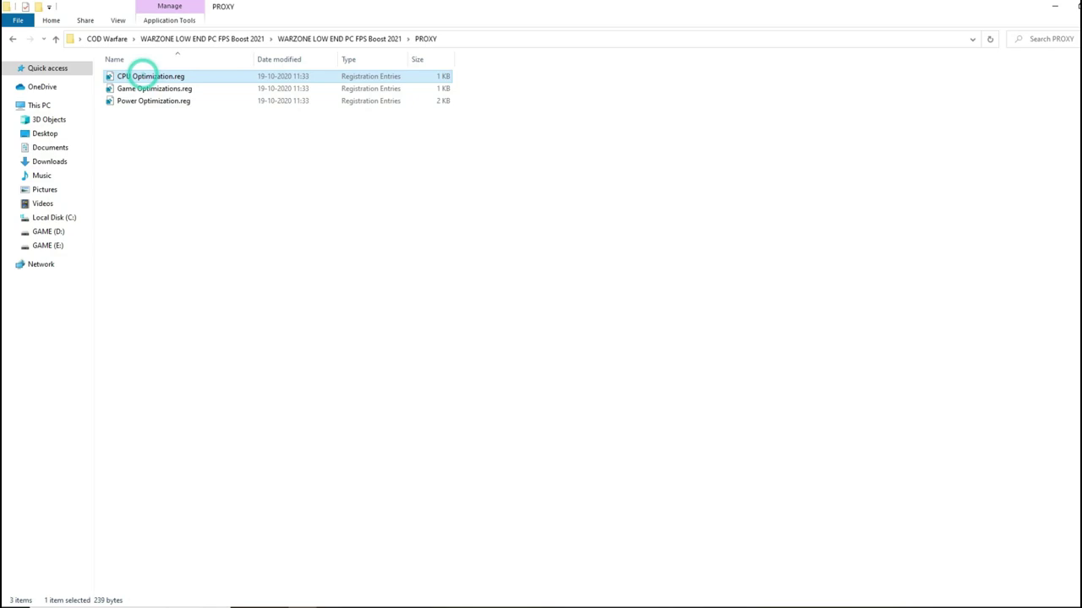
- Merge CPU, Game and Power Optimization.reg into the registry, then go up one folder
double_click(145, 77)
click(656, 328)
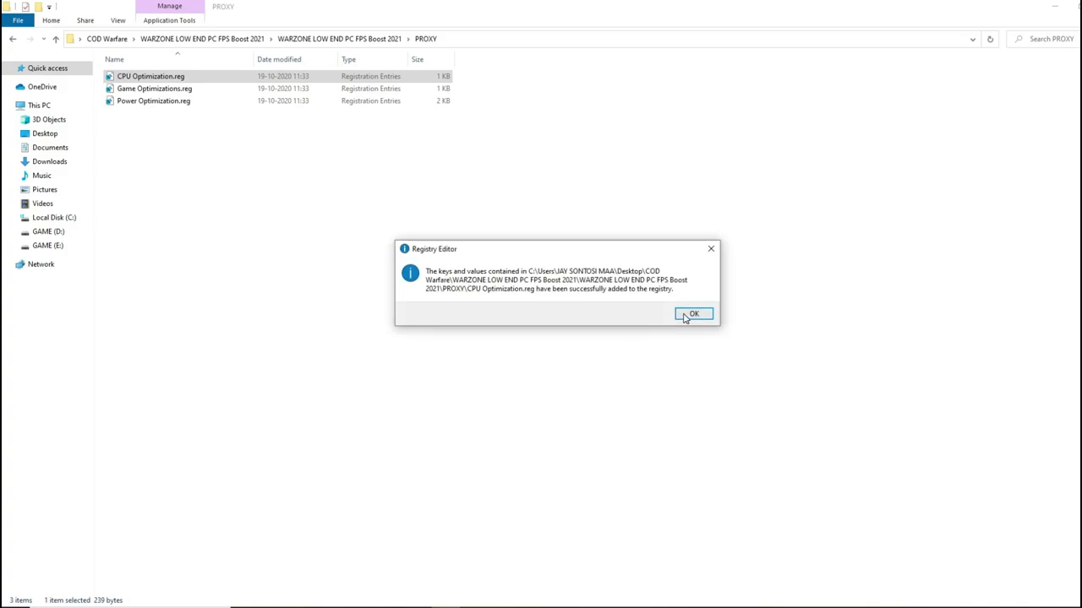
click(686, 316)
click(163, 90)
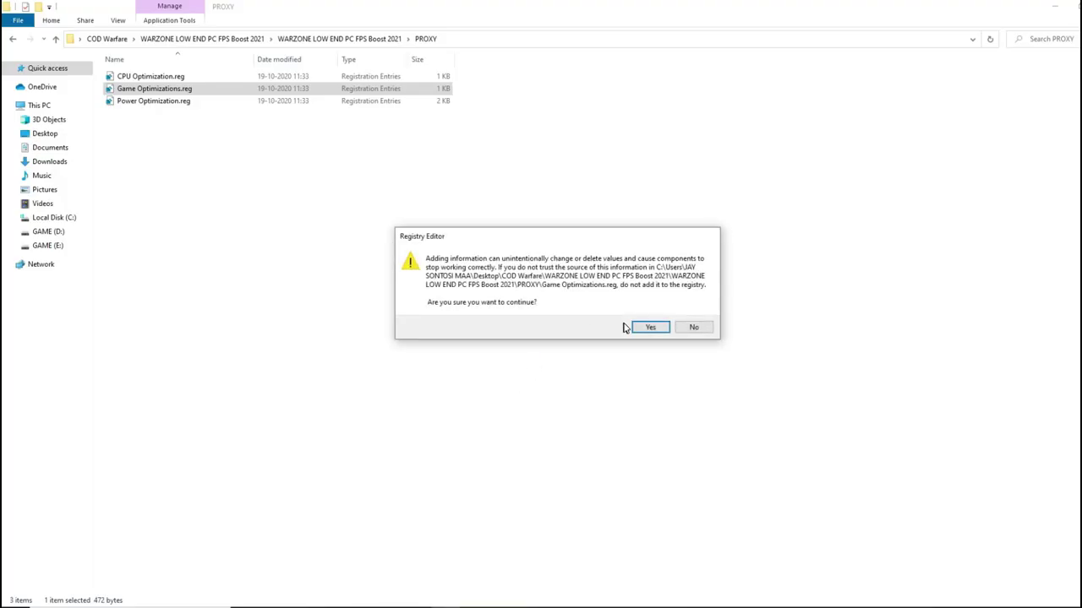
click(632, 328)
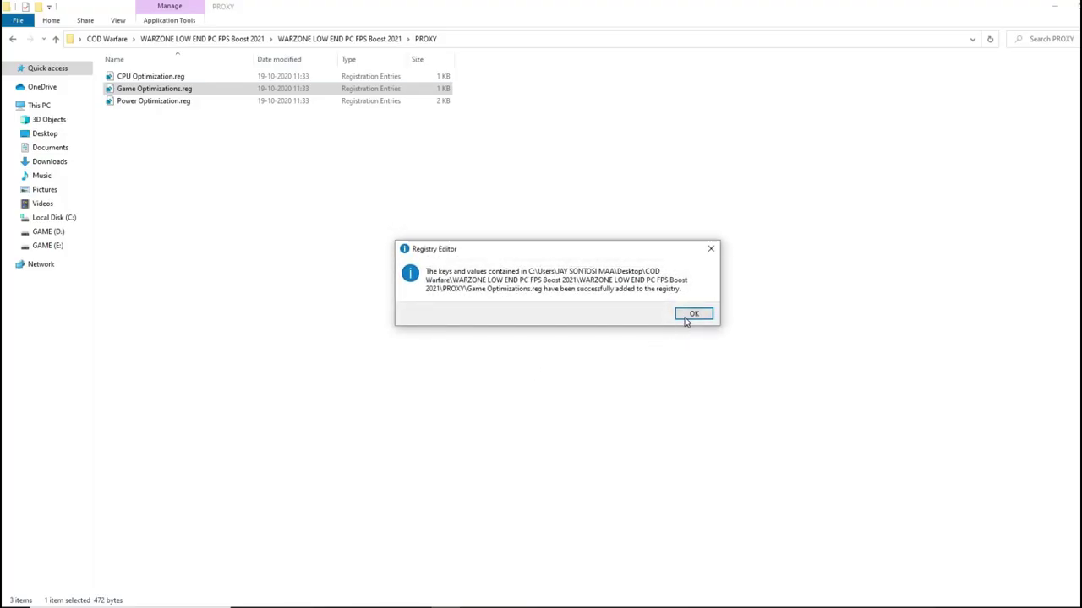
click(687, 318)
click(164, 101)
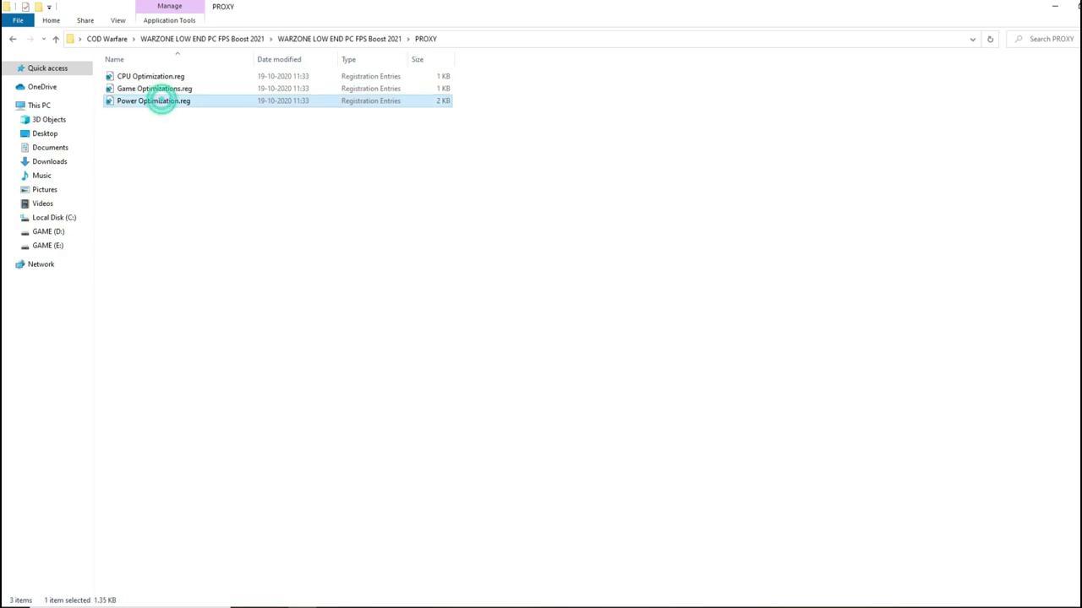
double_click(161, 100)
click(647, 327)
click(688, 316)
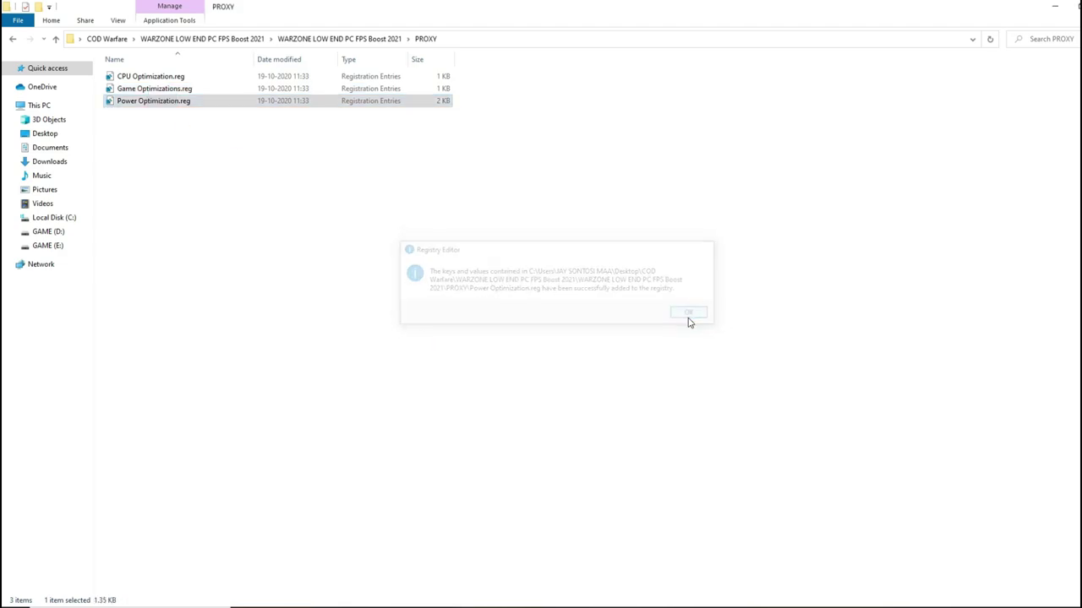
click(56, 39)
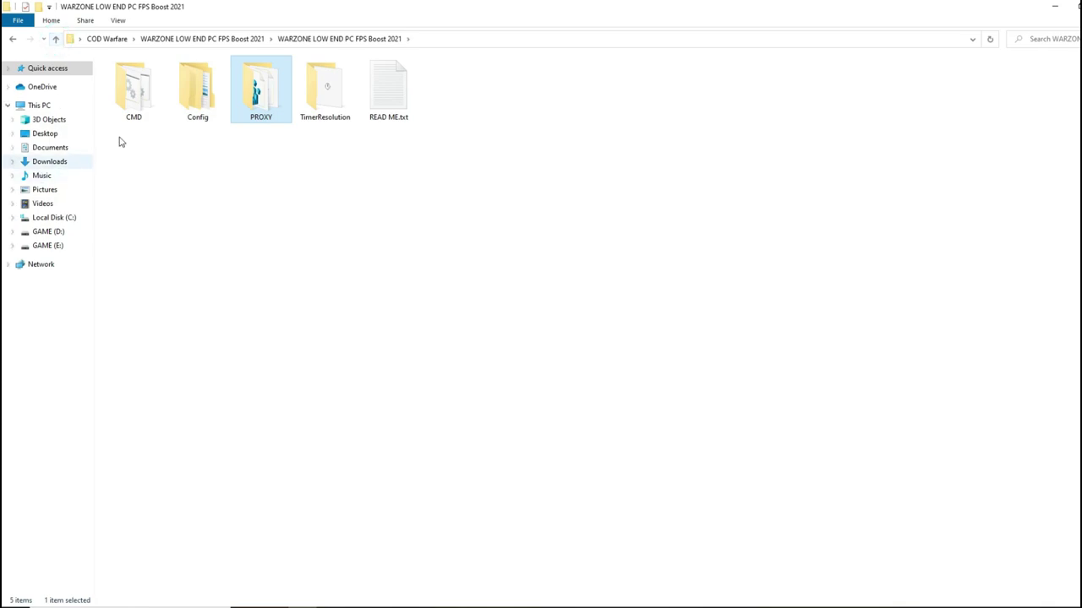
- Run TimerResolution.exe from the TimerResolution folder and minimize it to the desktop
double_click(328, 90)
double_click(157, 77)
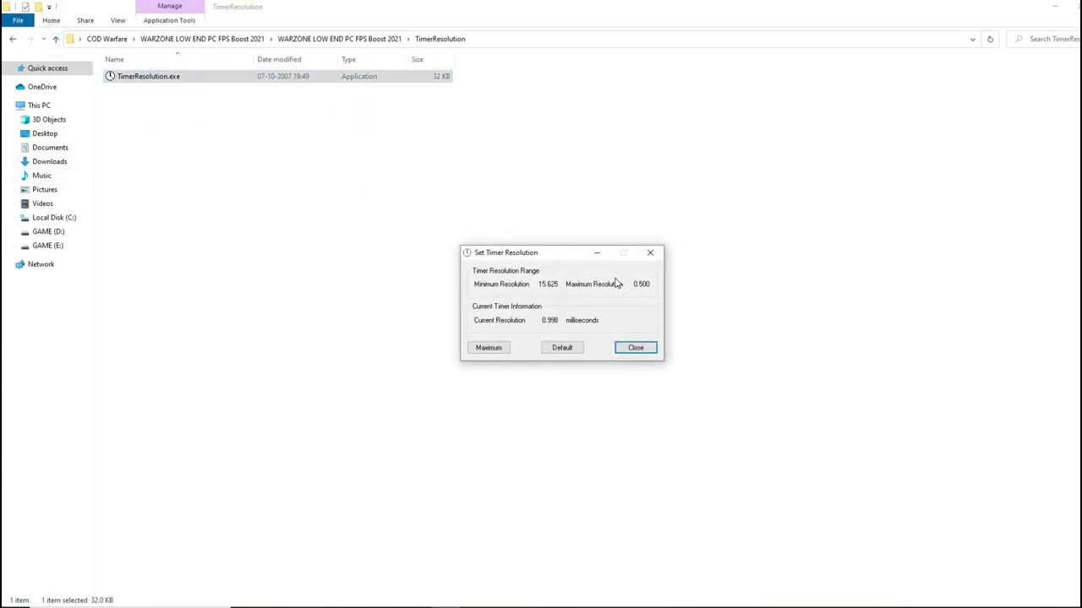
click(597, 254)
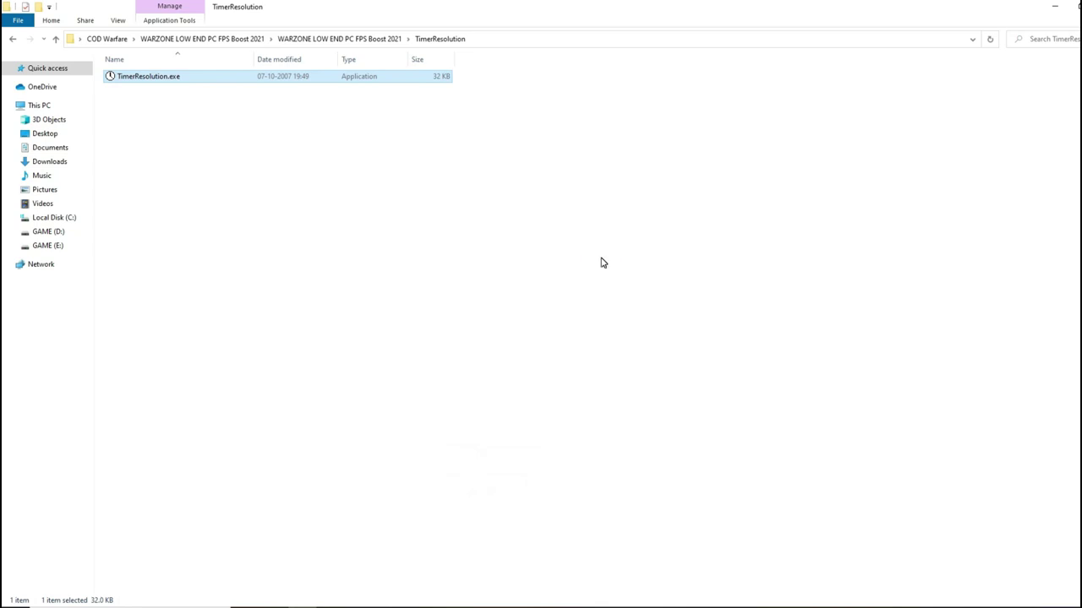
key(super+d)
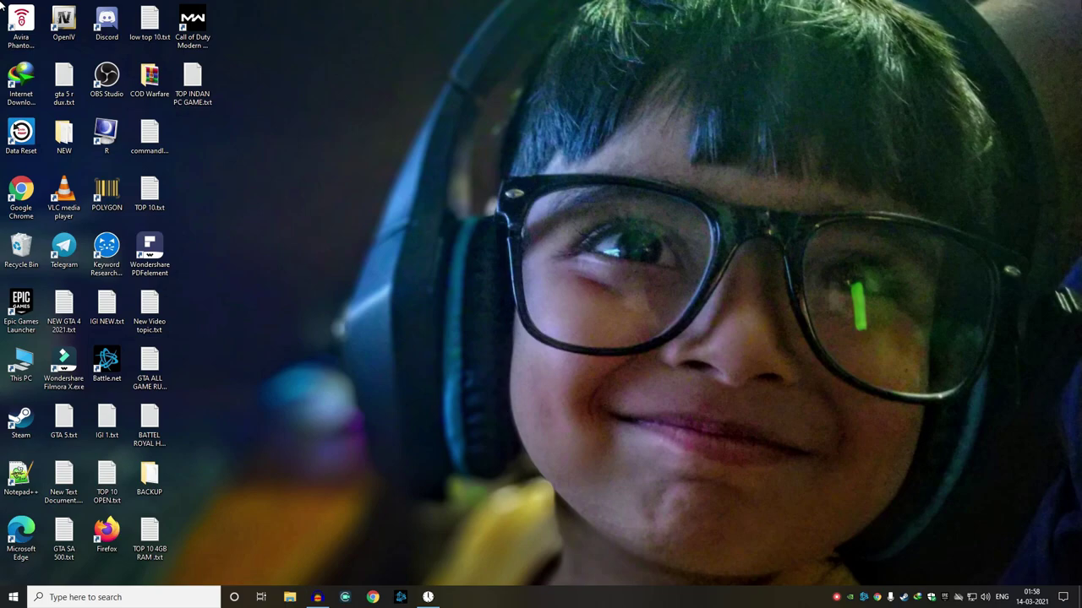
- Search 'bac' and open the Background apps settings
click(108, 602)
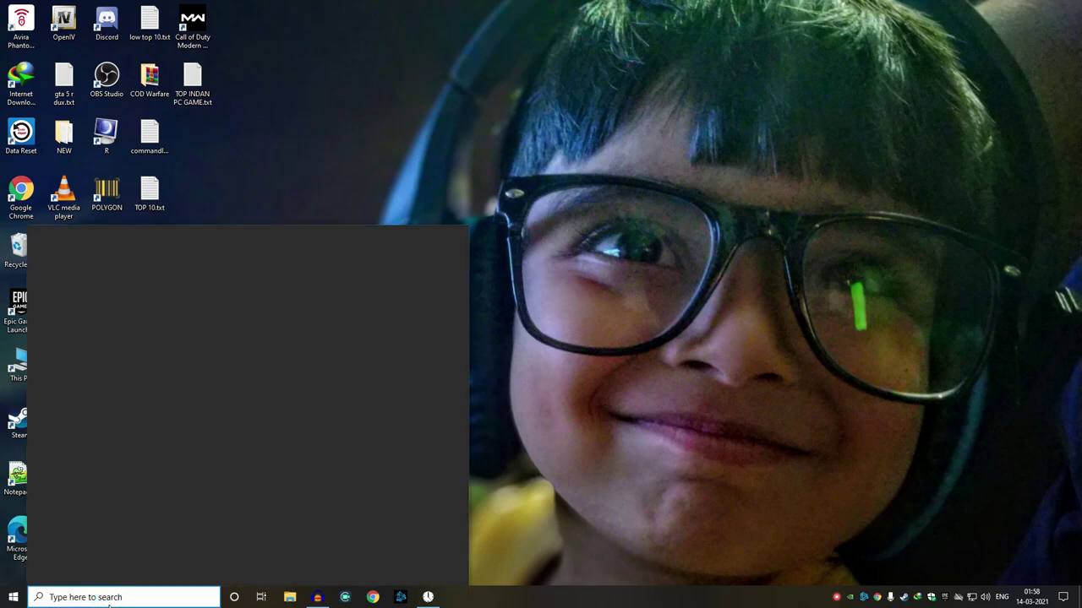
text(bac)
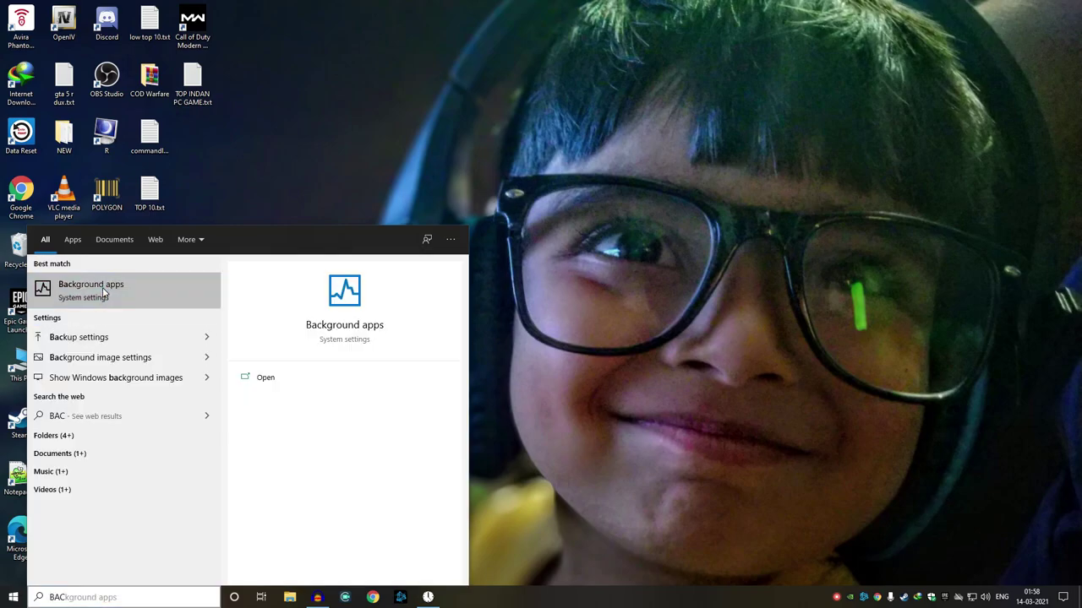
click(102, 287)
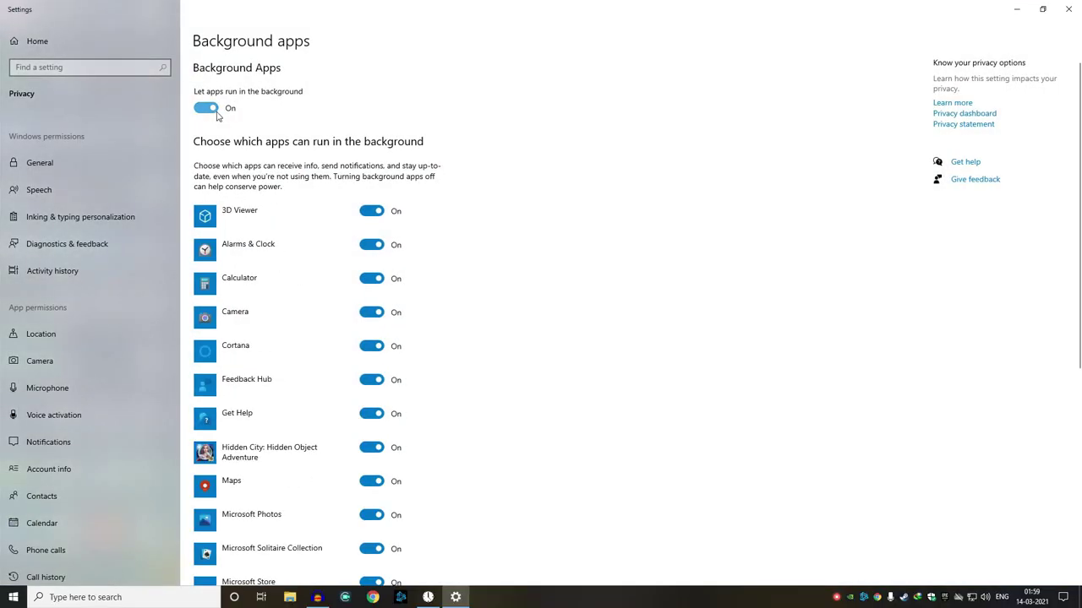
- Turn 'Let apps run in the background' Off and close Settings
click(215, 113)
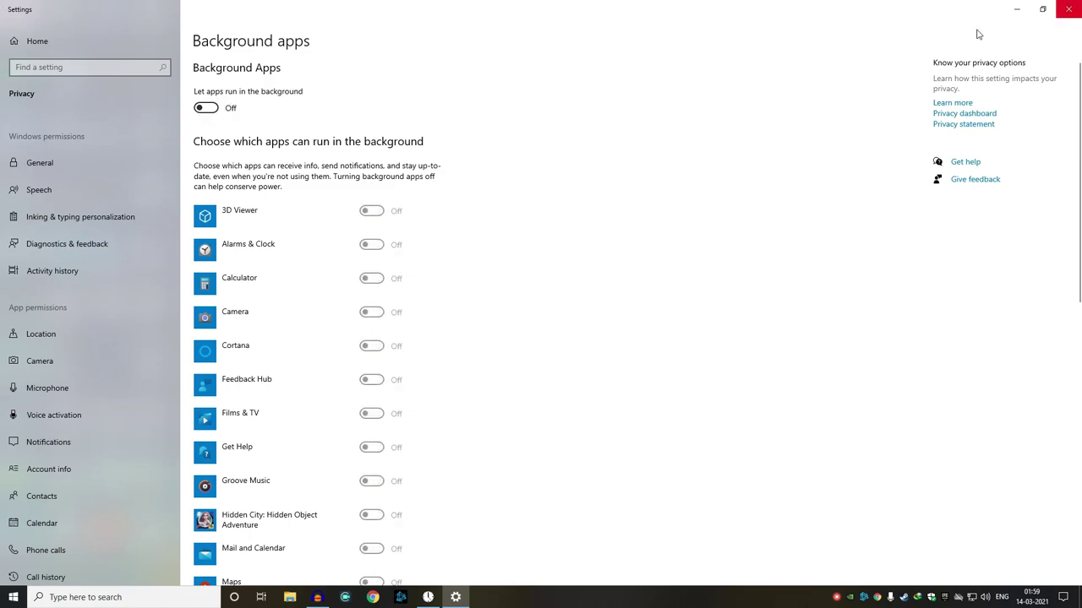
click(1068, 9)
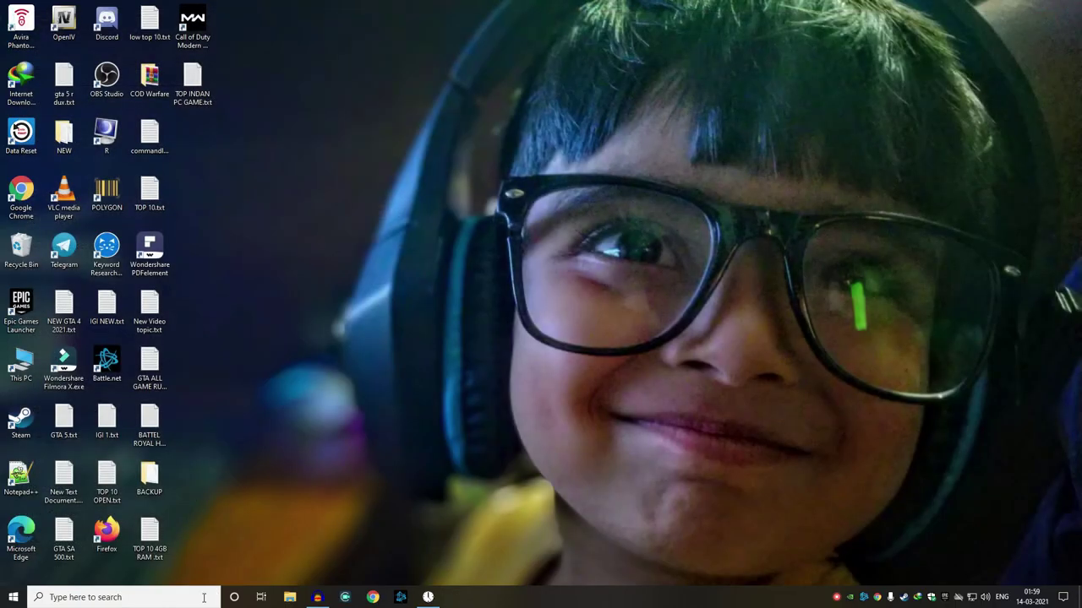
- Search 'GAME' and make sure Game Mode is On in Game Mode settings
click(127, 597)
text(GA)
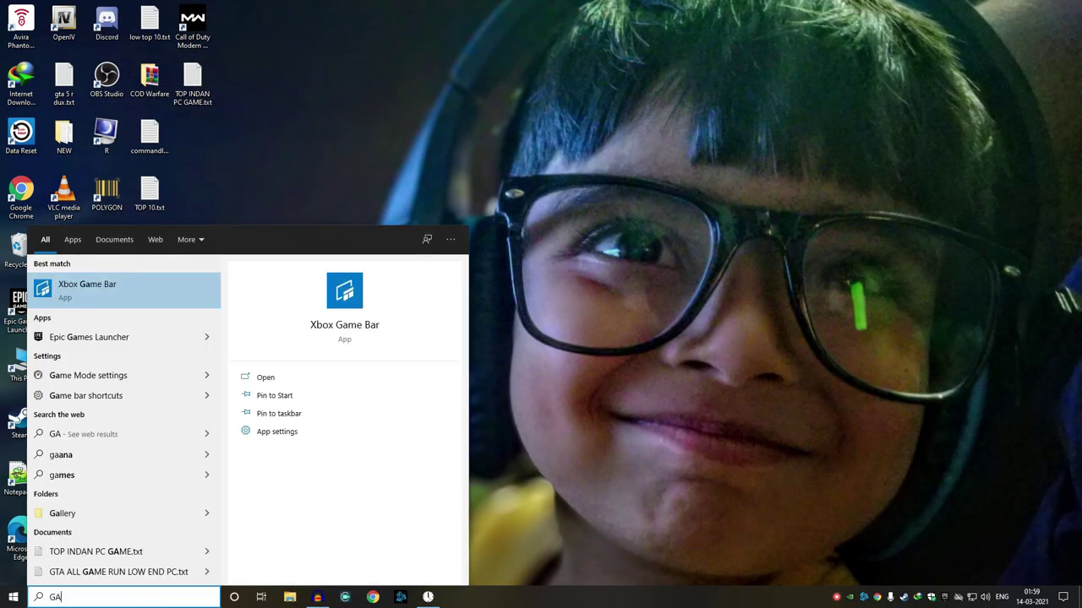
text(ME)
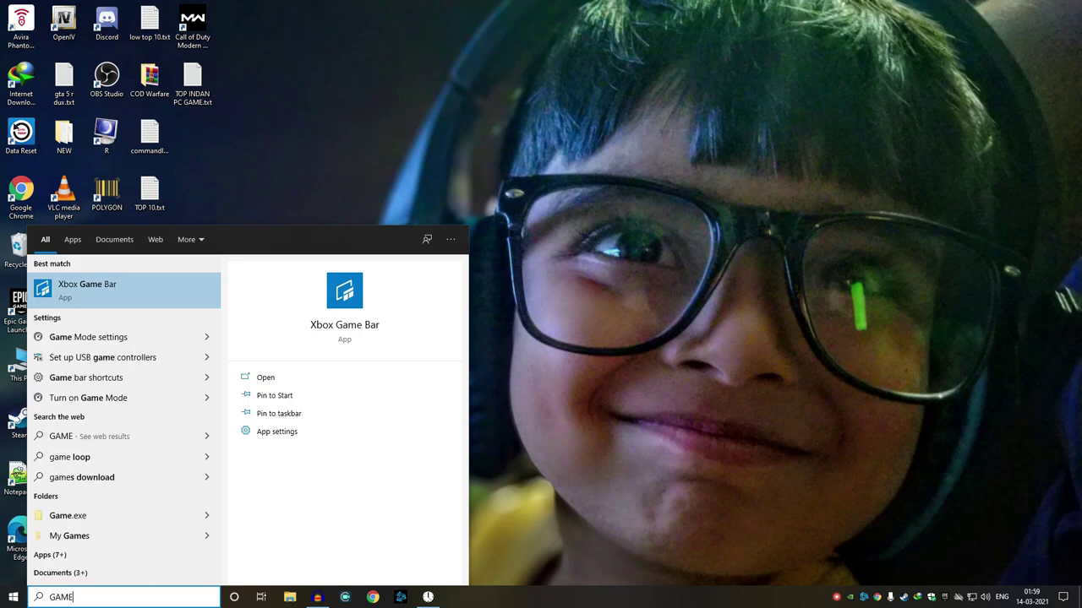
click(74, 339)
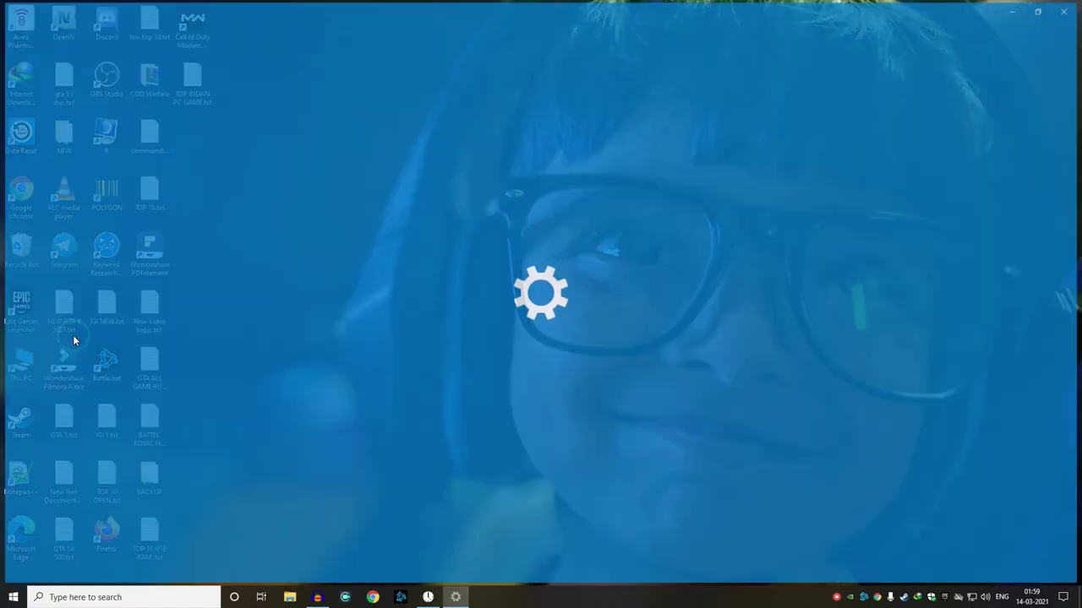
click(210, 108)
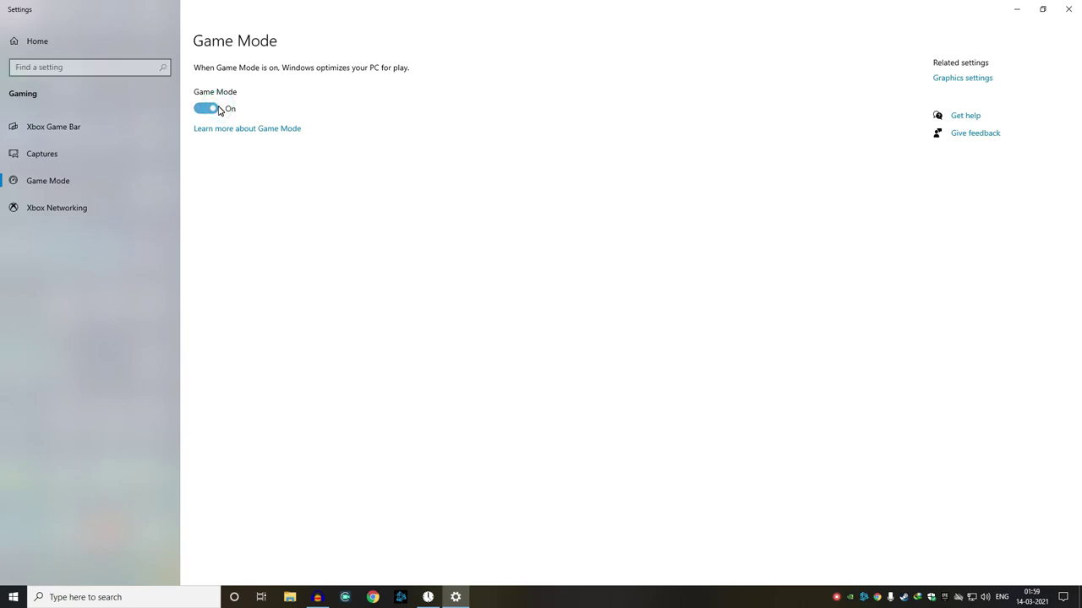
- Turn on hardware-accelerated GPU scheduling in Graphics settings and close Settings
click(948, 77)
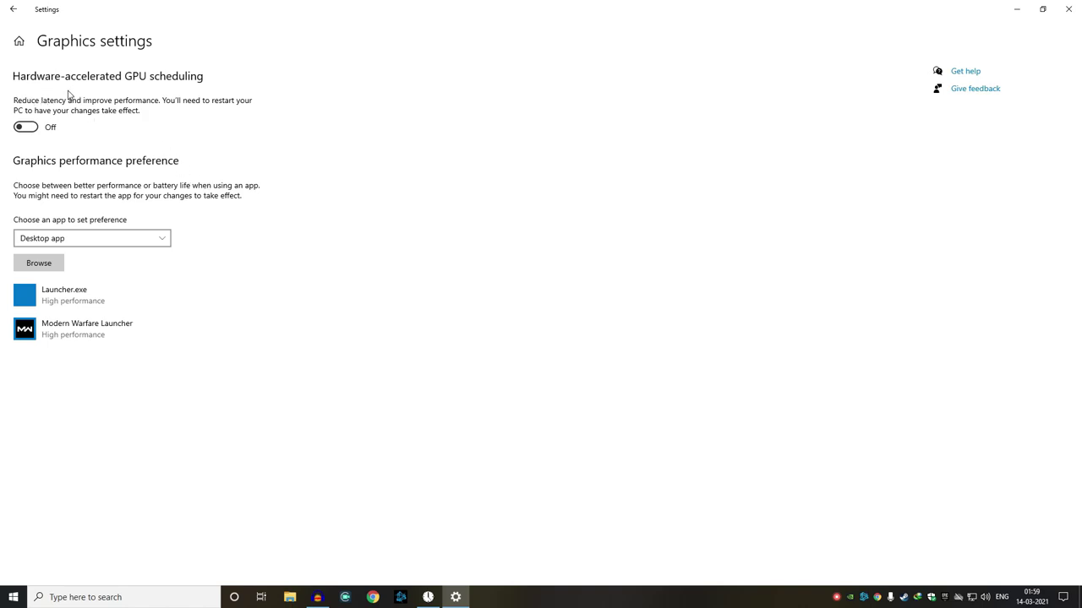
click(26, 127)
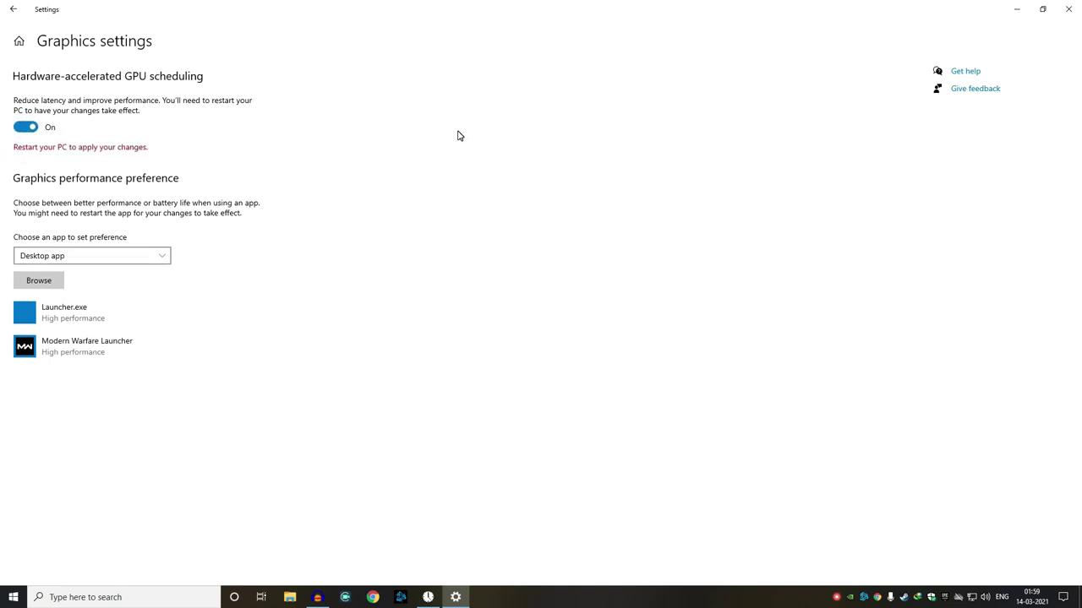
click(12, 8)
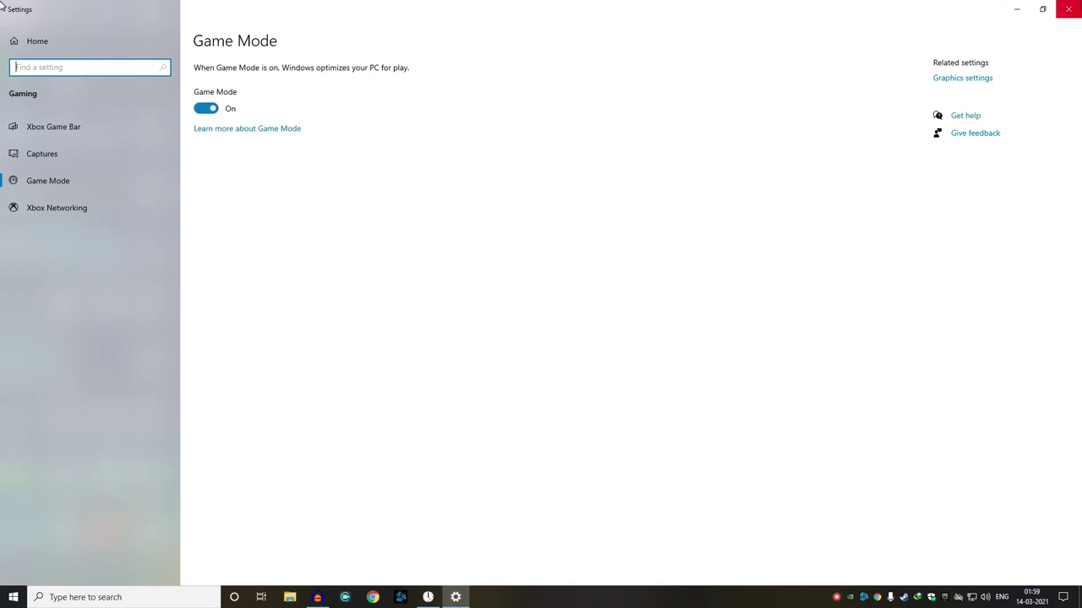
click(1068, 8)
click(173, 595)
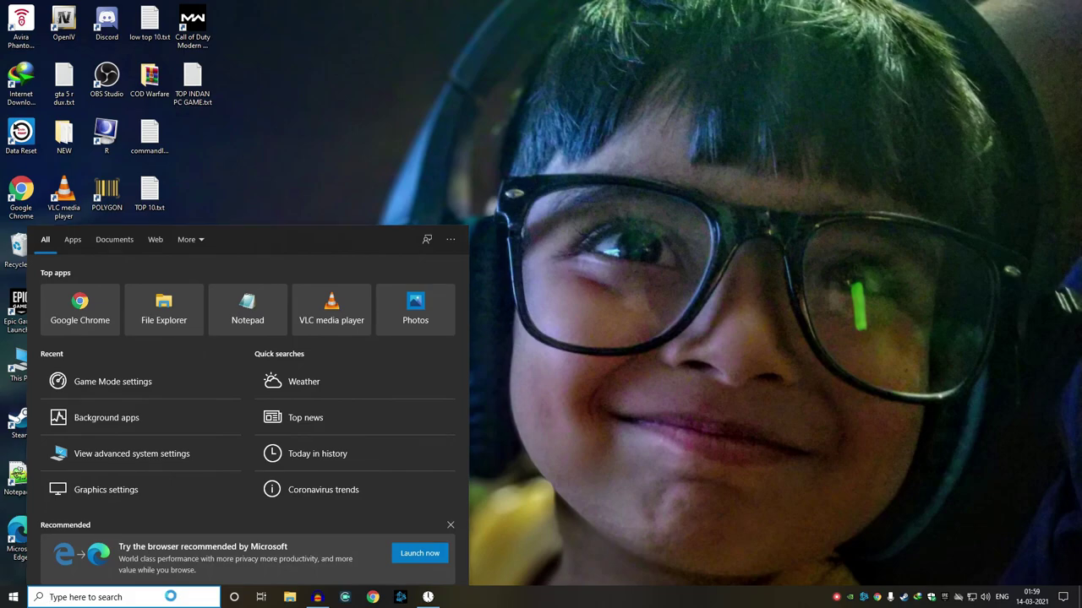
- Search 'POWer' and make Ultimate Performance the active power plan instead of Power saver
text(POW)
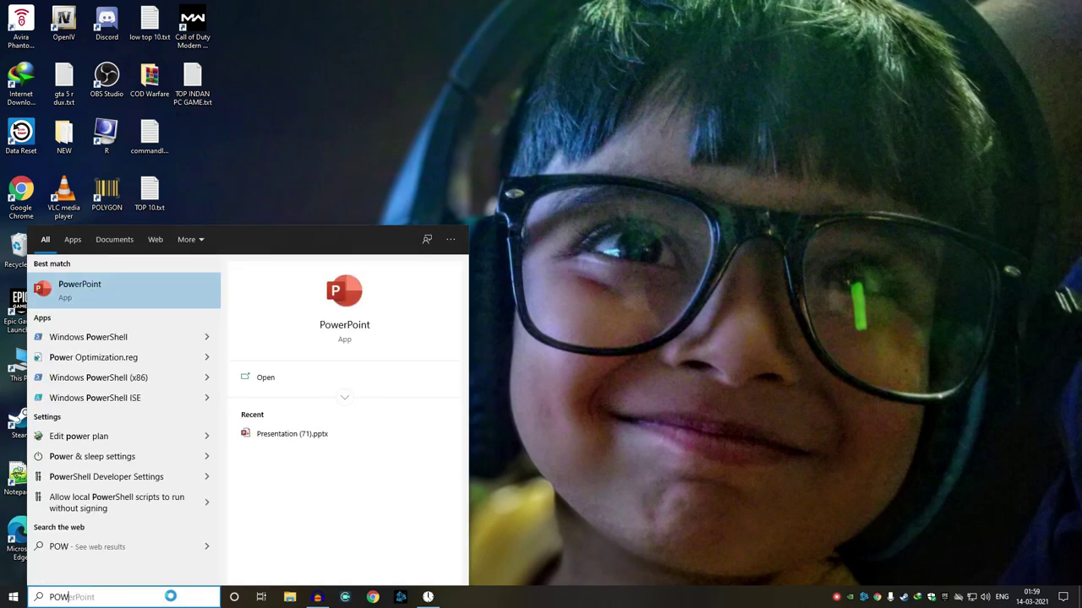
text(er)
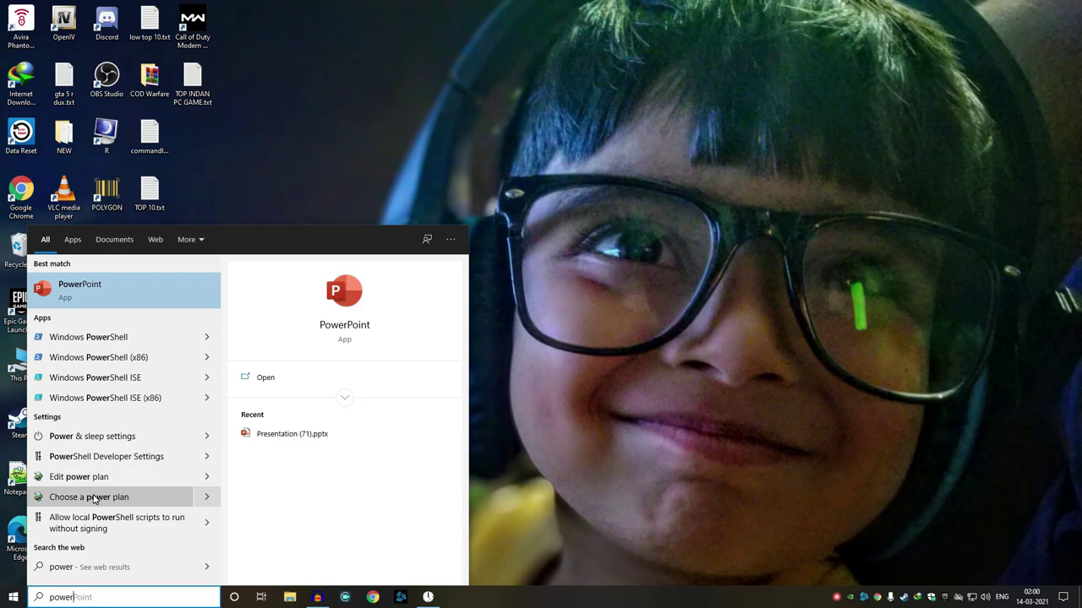
click(89, 497)
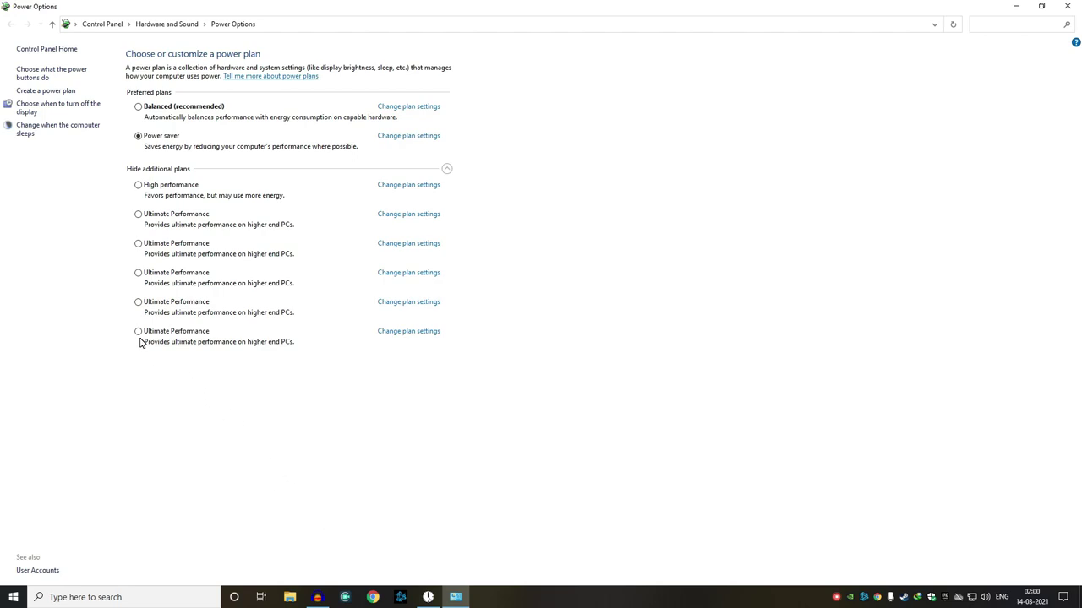
click(139, 331)
double_click(4, 6)
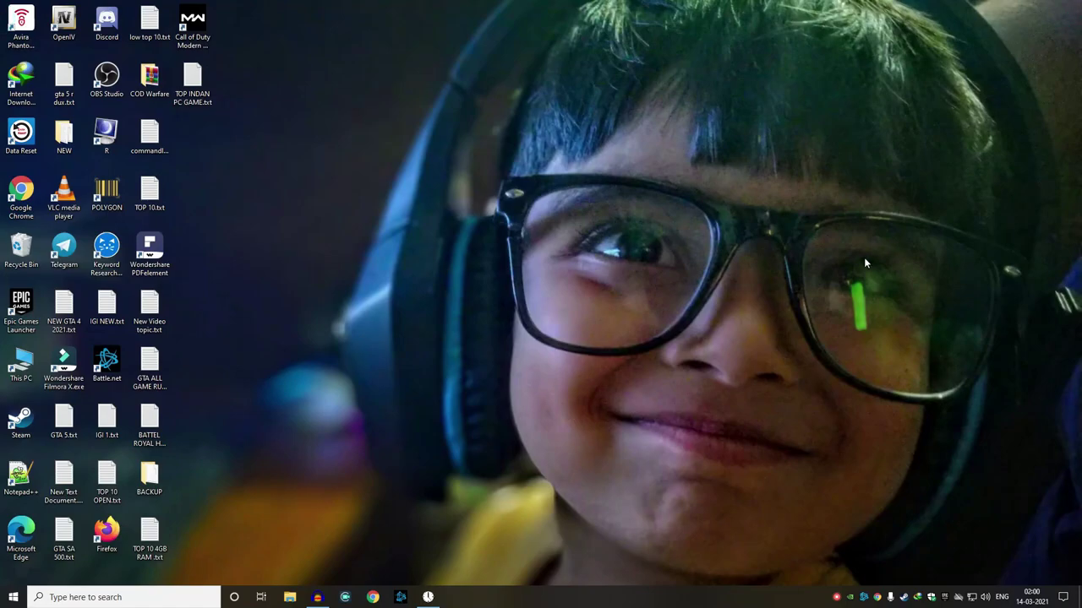
click(127, 597)
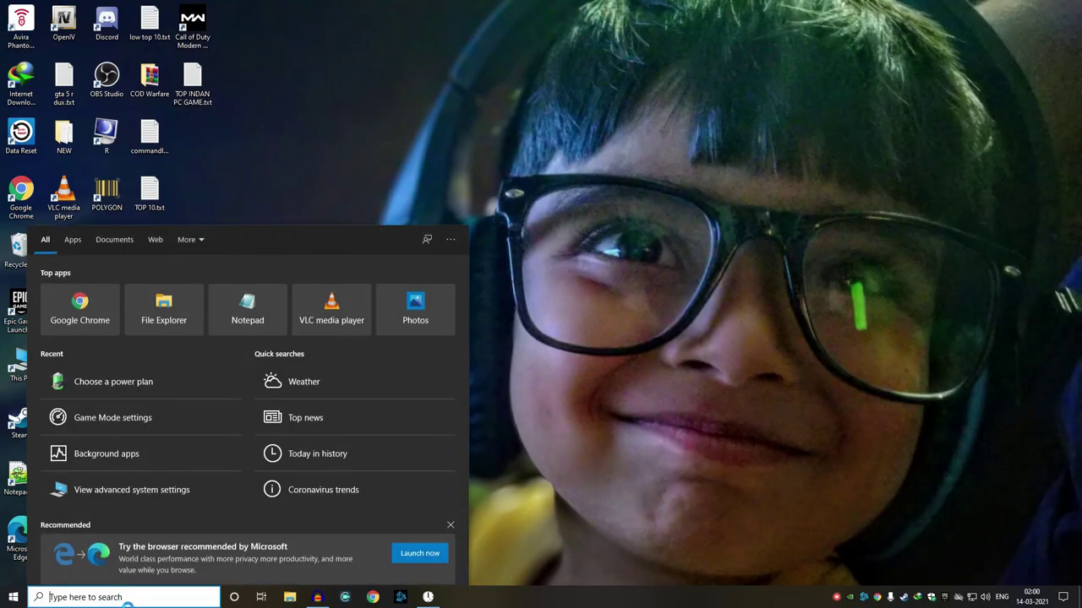
- Search 'ad' and set Performance Options visual effects to Adjust for best performance
text(ad)
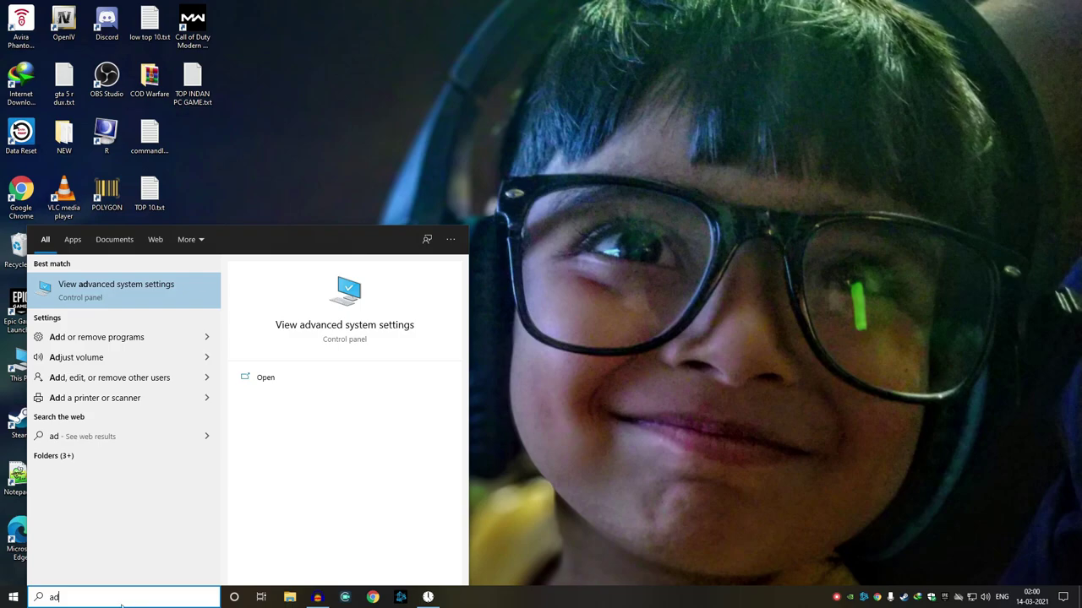
click(98, 300)
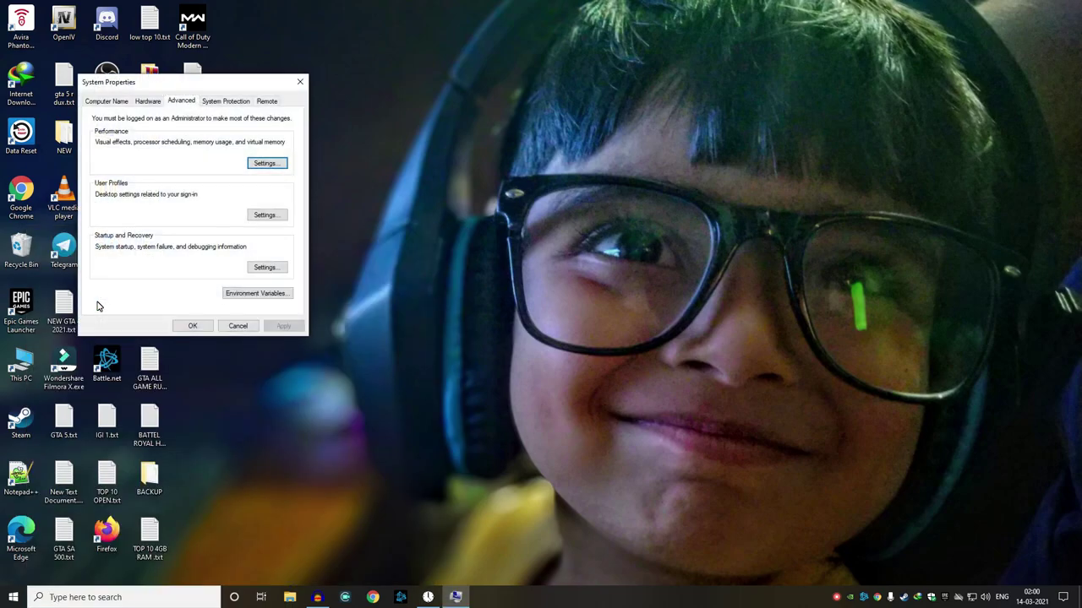
drag(166, 90, 427, 65)
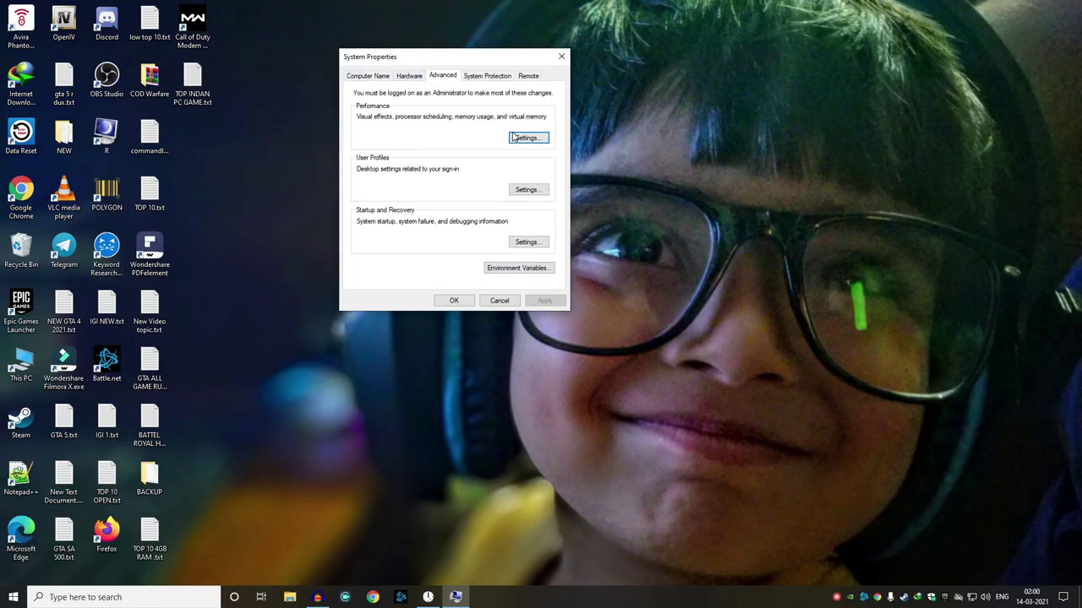
click(517, 138)
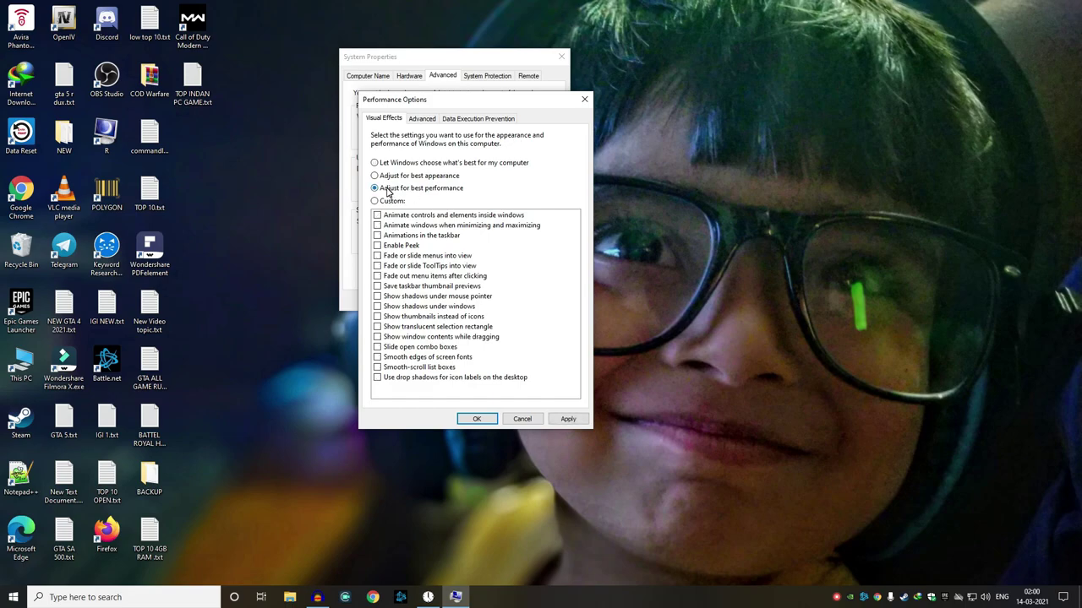
click(477, 418)
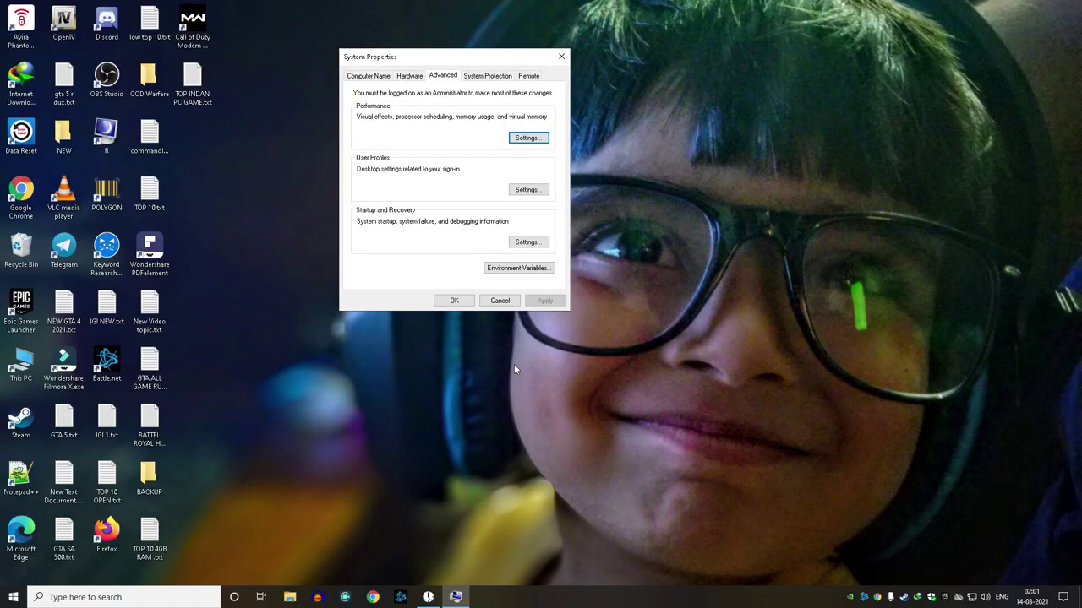
click(561, 57)
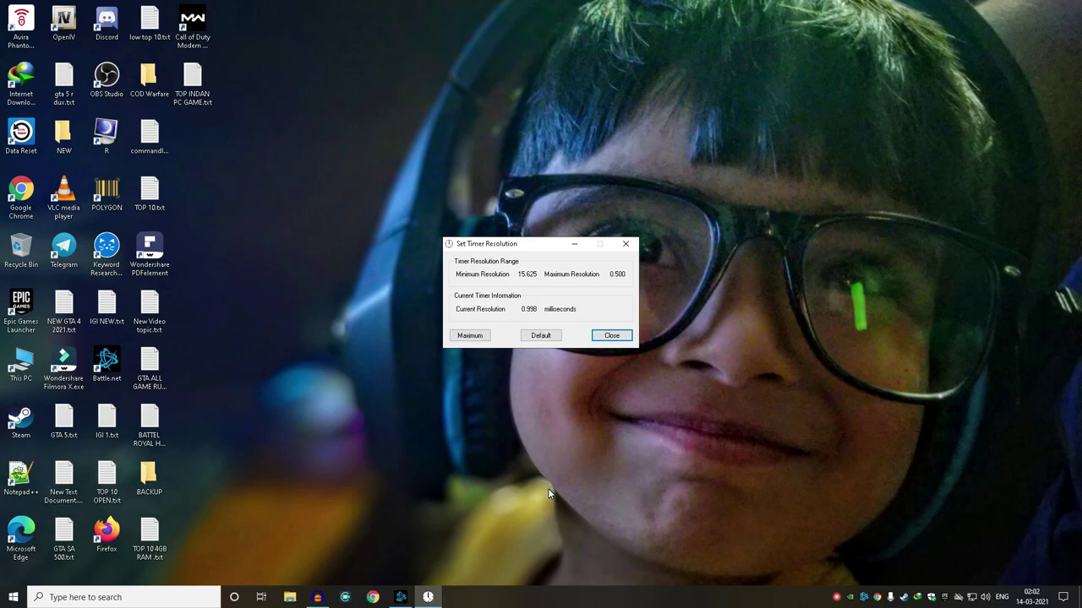
- Set the timer resolution to its 0.497 ms maximum (from 0.998 ms), then minimize Set Timer Resolution
click(471, 336)
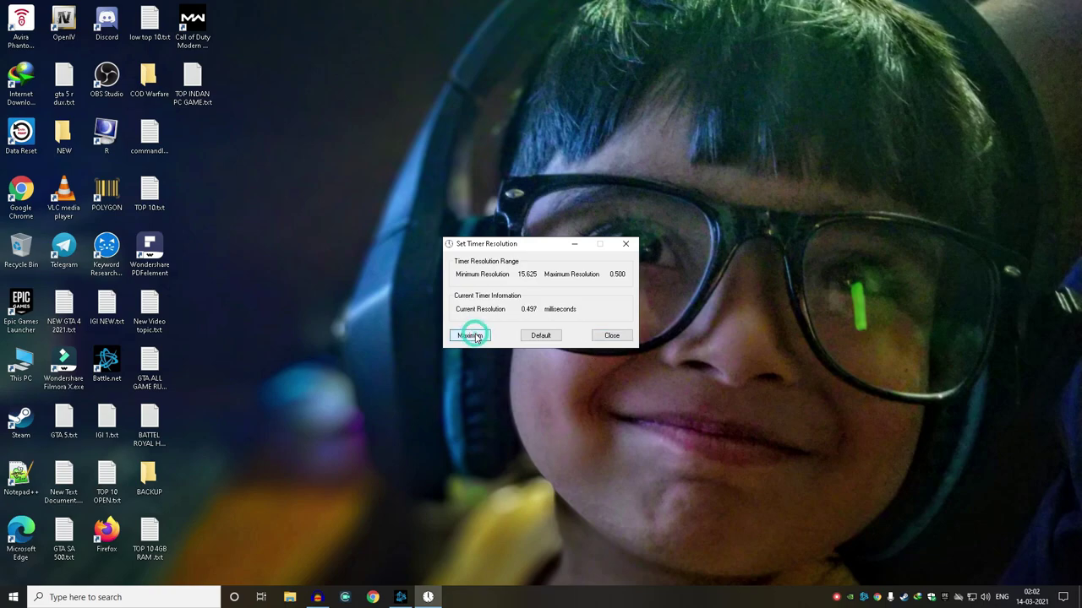
click(581, 247)
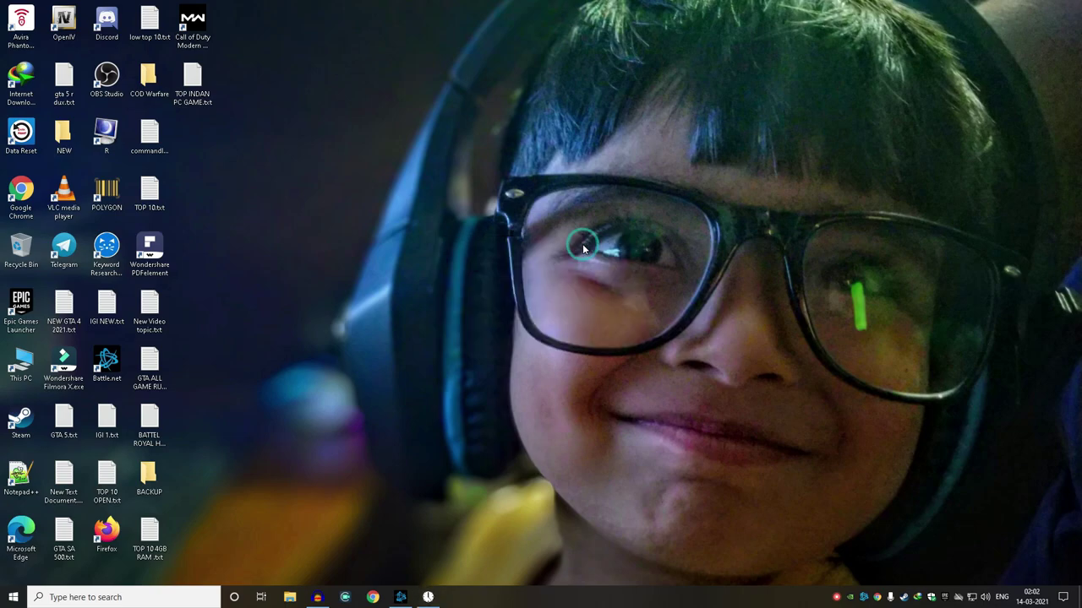
- From the Battle.net launcher, start Call of Duty: Warzone and wait for its main lobby
click(402, 596)
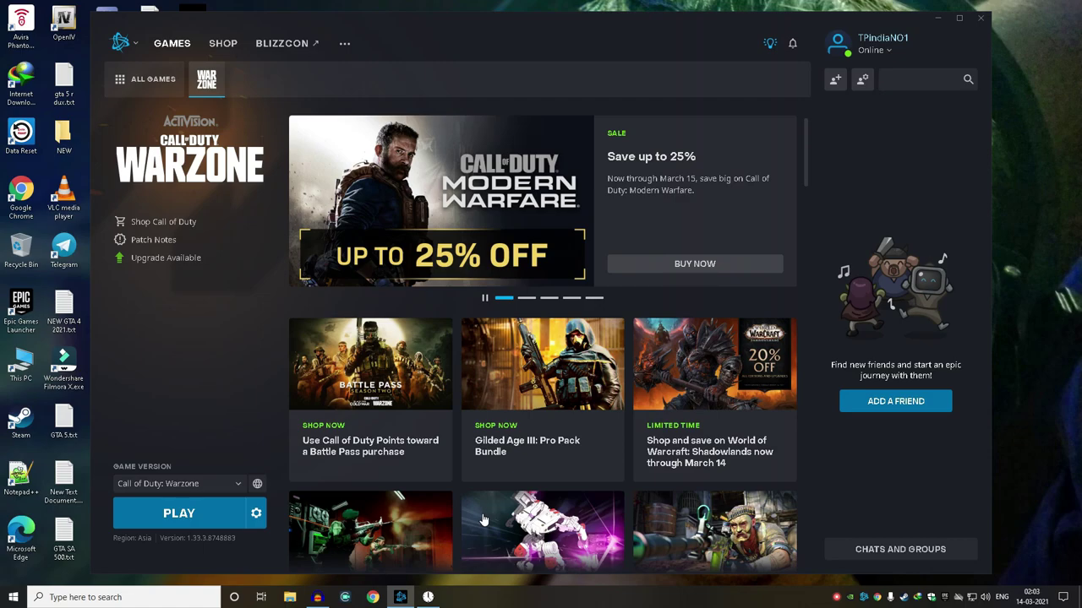
click(219, 515)
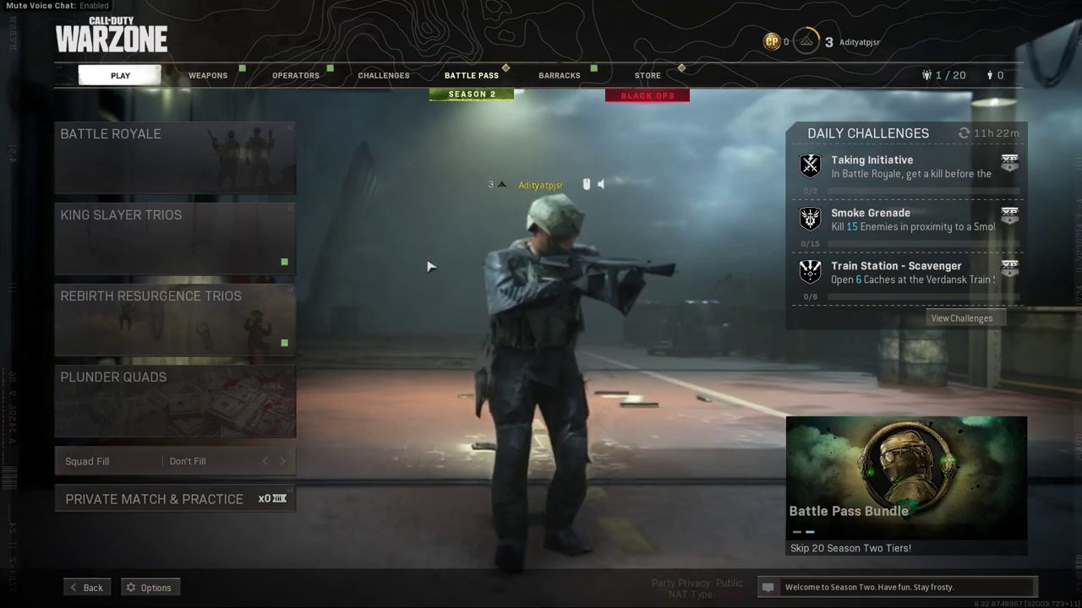
- Deploy the parachute during freefall, briefly check the tactical map, then board the teal SUV
mouse_move(216, 150)
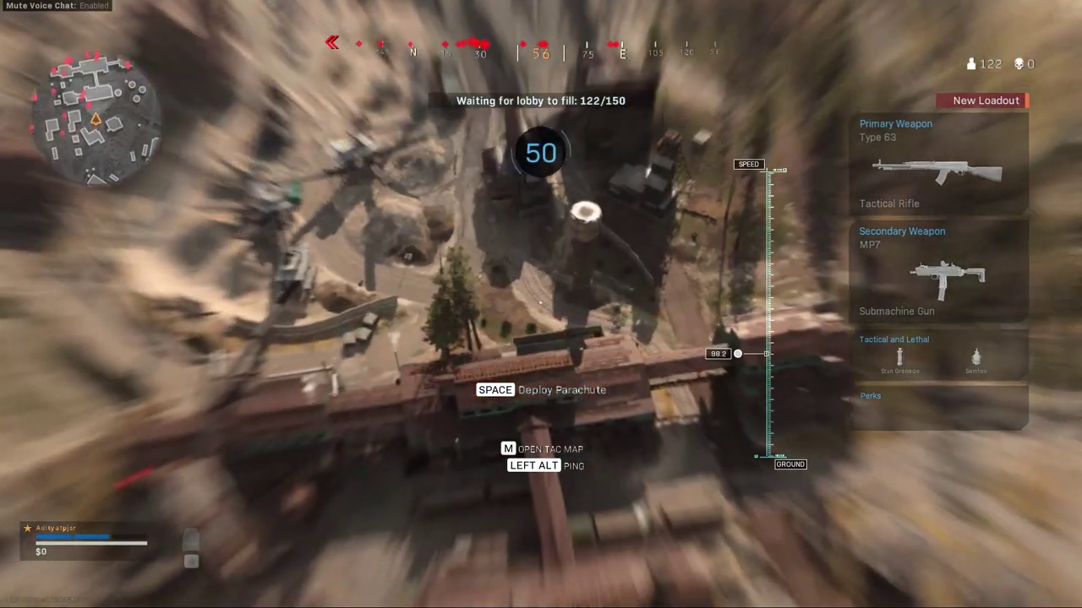
key(space)
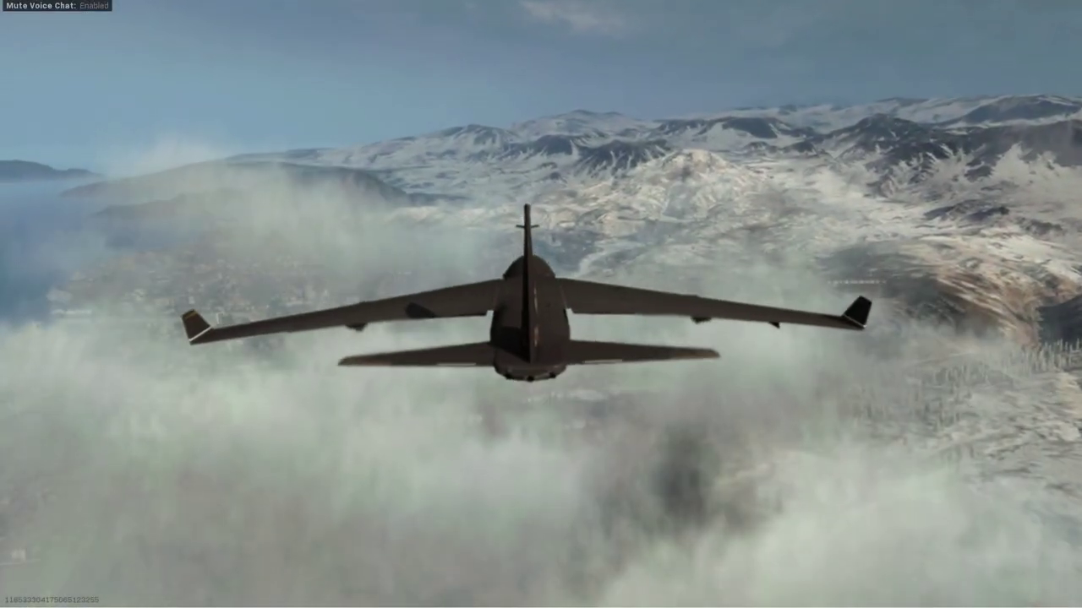
key(m)
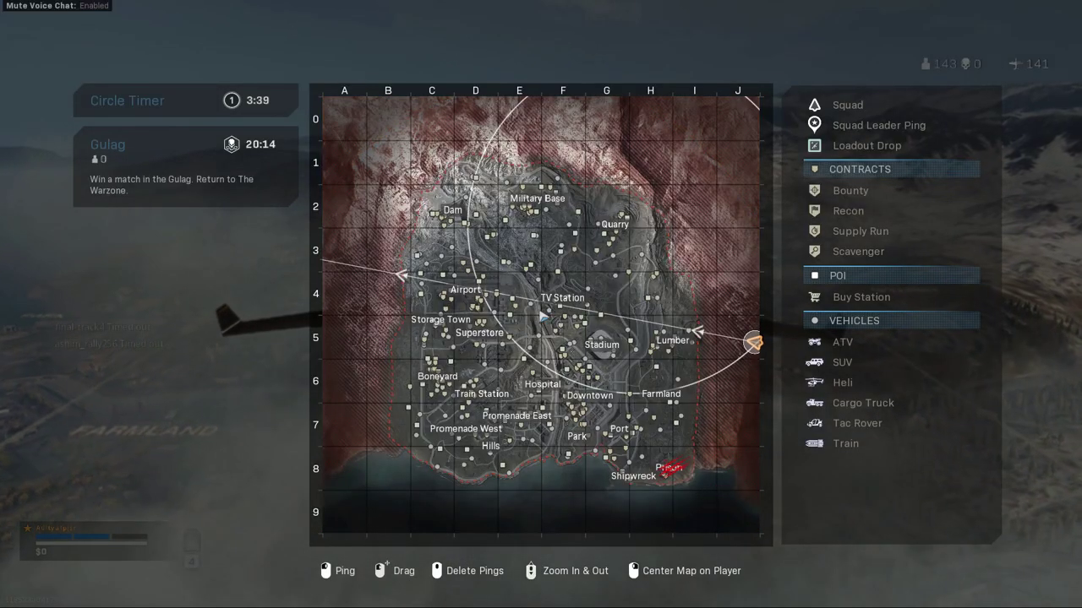
key(m)
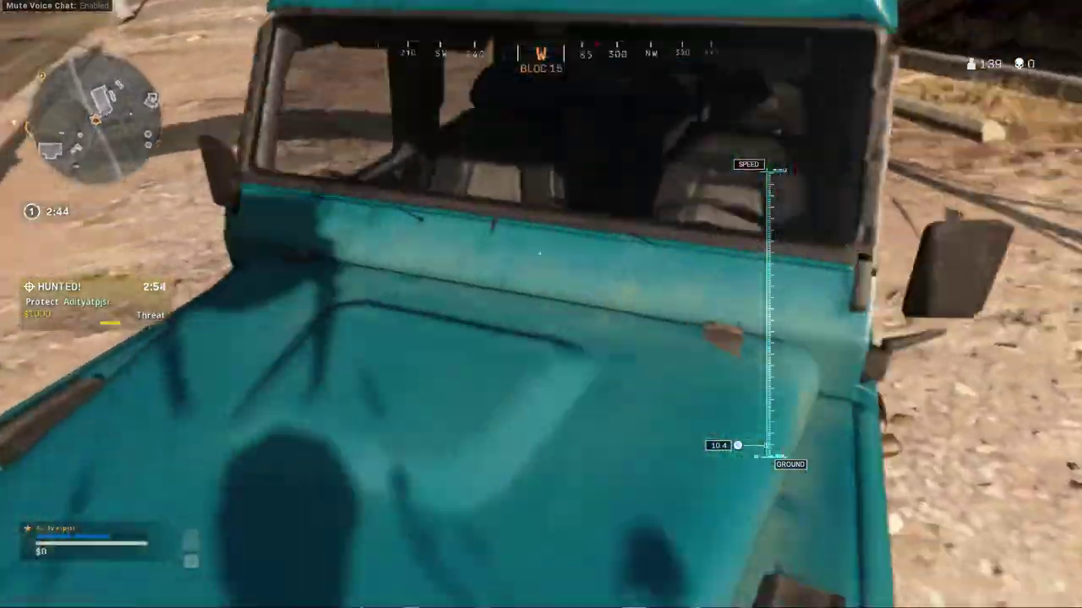
key(f)
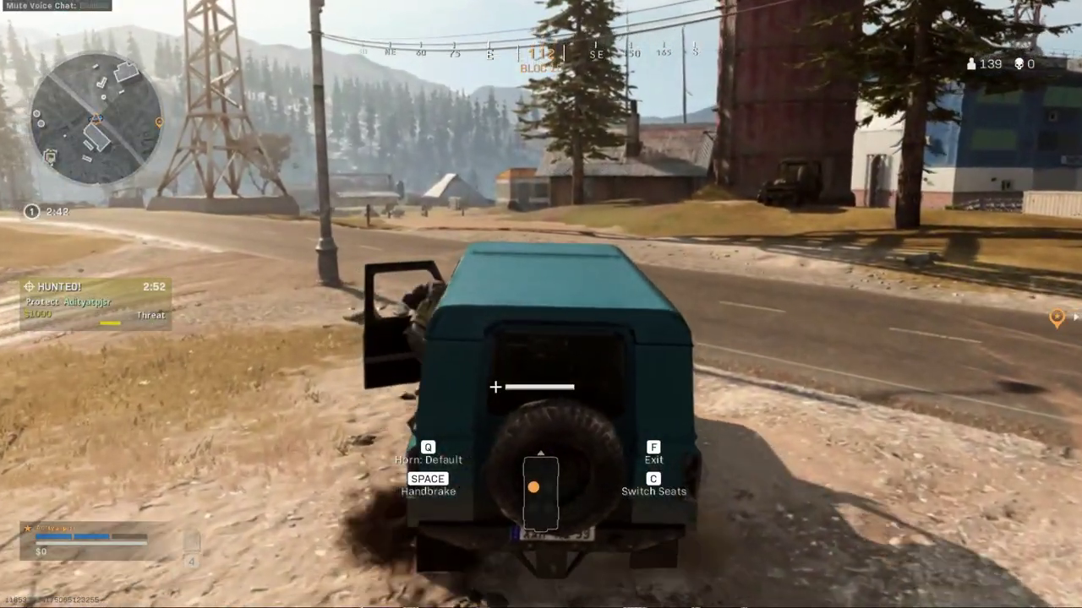